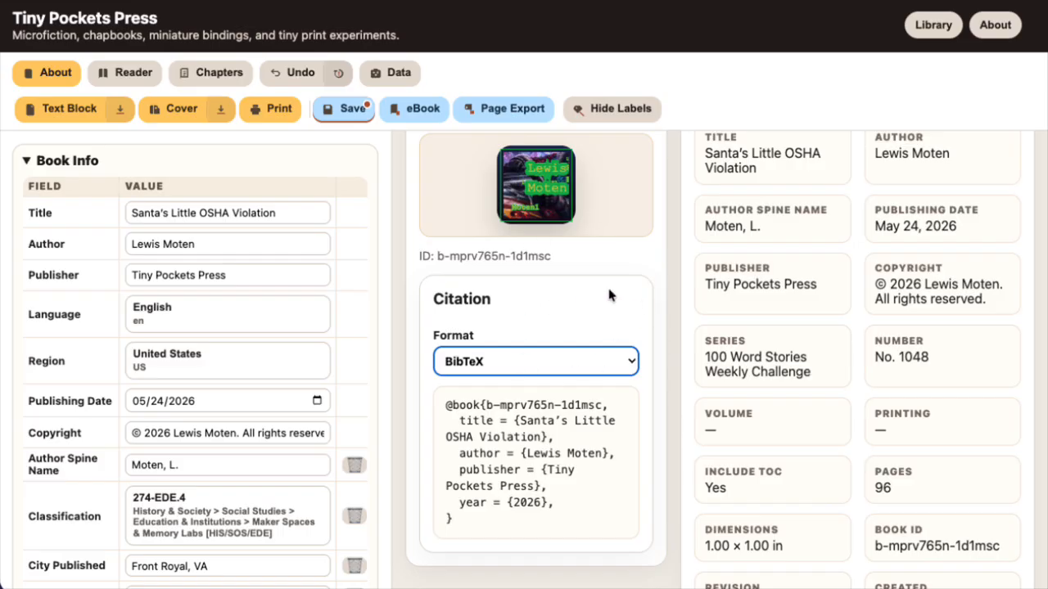
Preview the book's citation in MLA 9 and set the citation format to APA 7
left_click(522, 357)
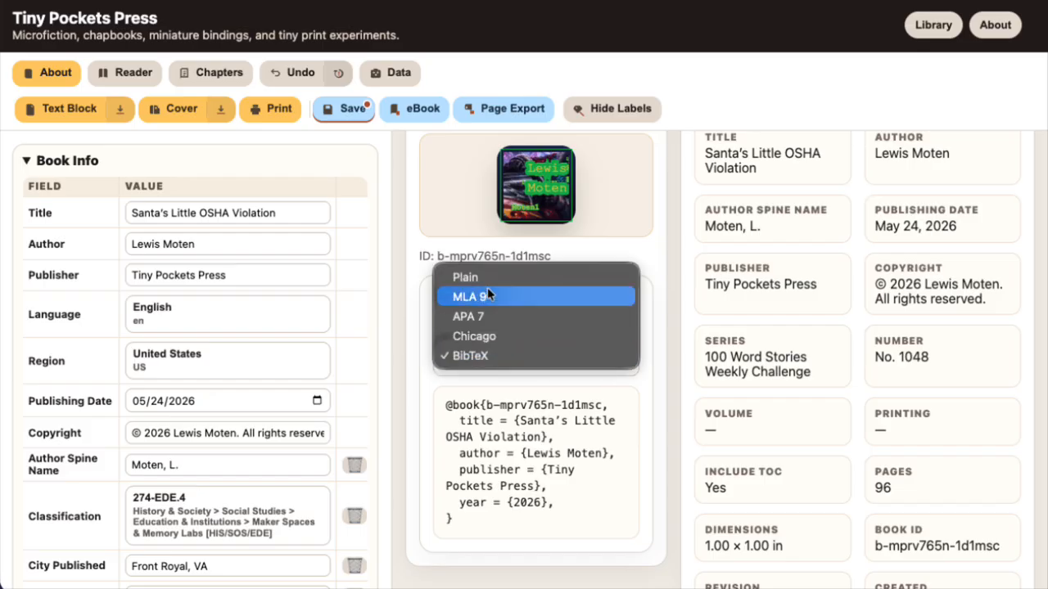
left_click(482, 297)
left_click(482, 358)
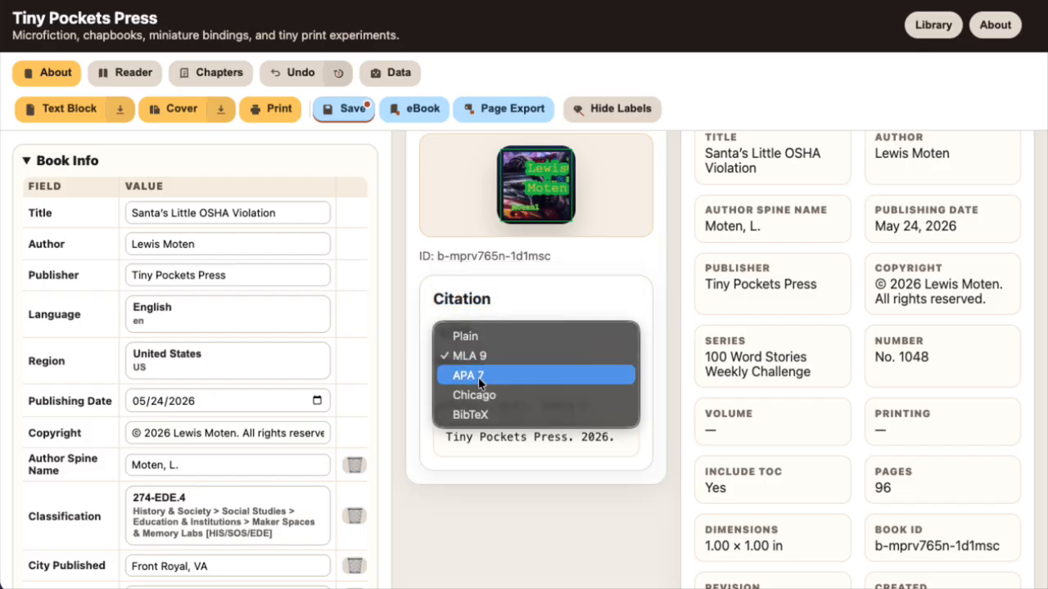
left_click(478, 375)
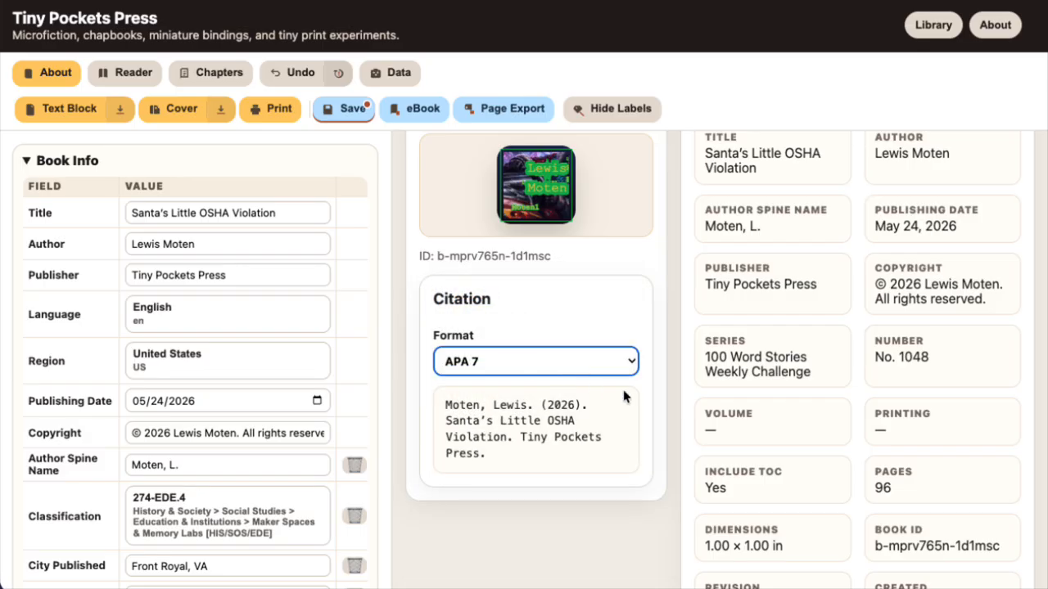
left_click(640, 432)
scroll(640, 435, "up", 3)
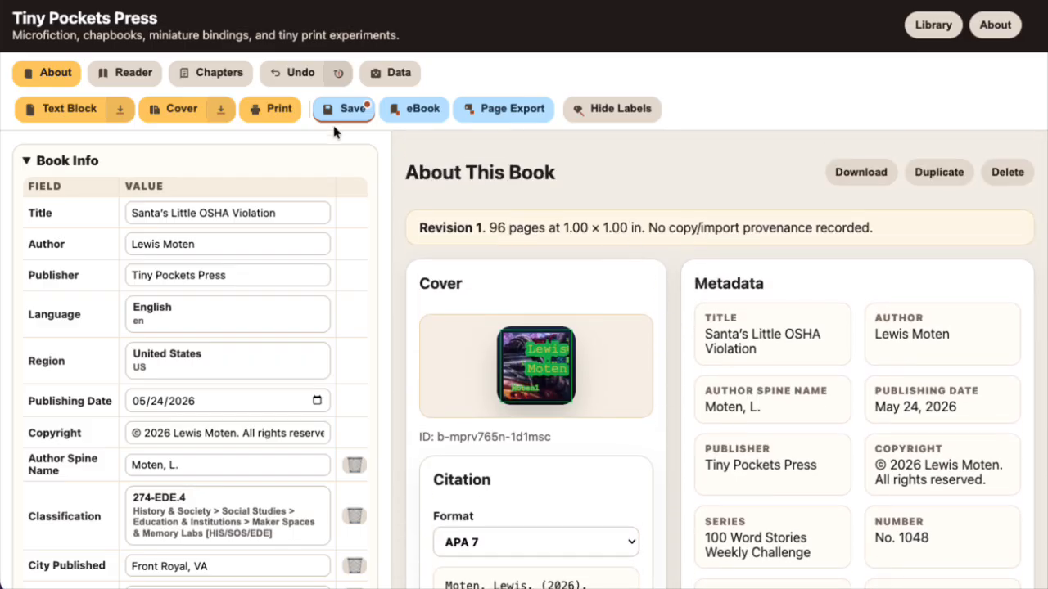
left_click(361, 111)
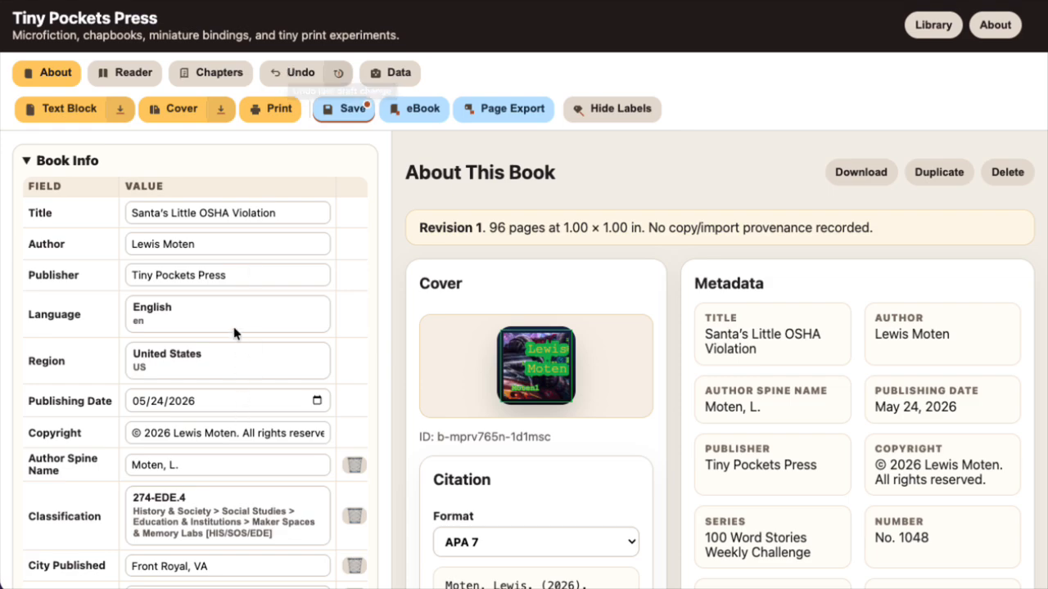
Append the suffix III to the author's name in the book info
left_click(248, 238)
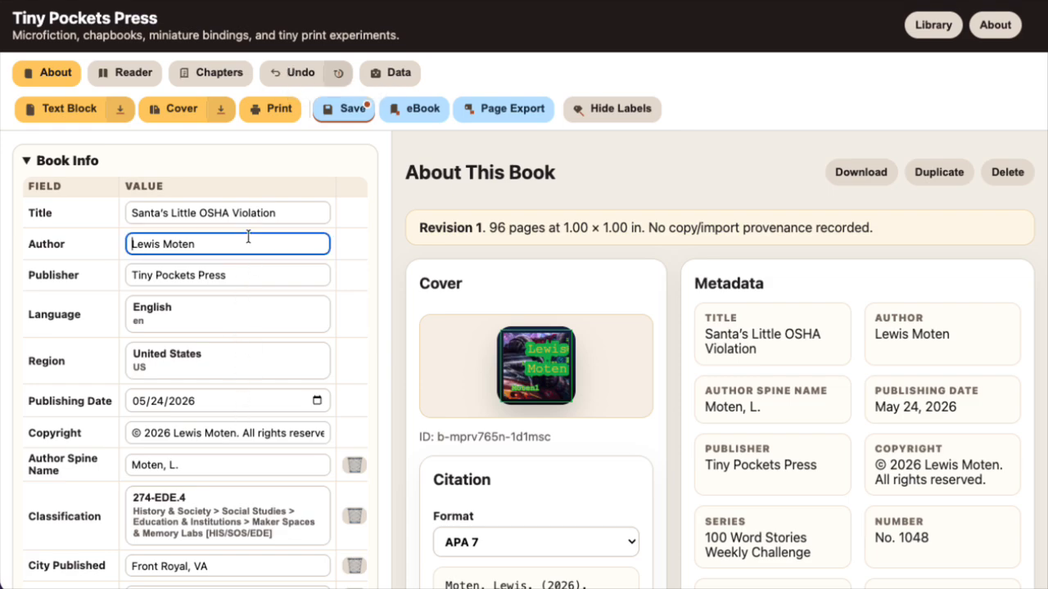
left_click(228, 239)
type("III")
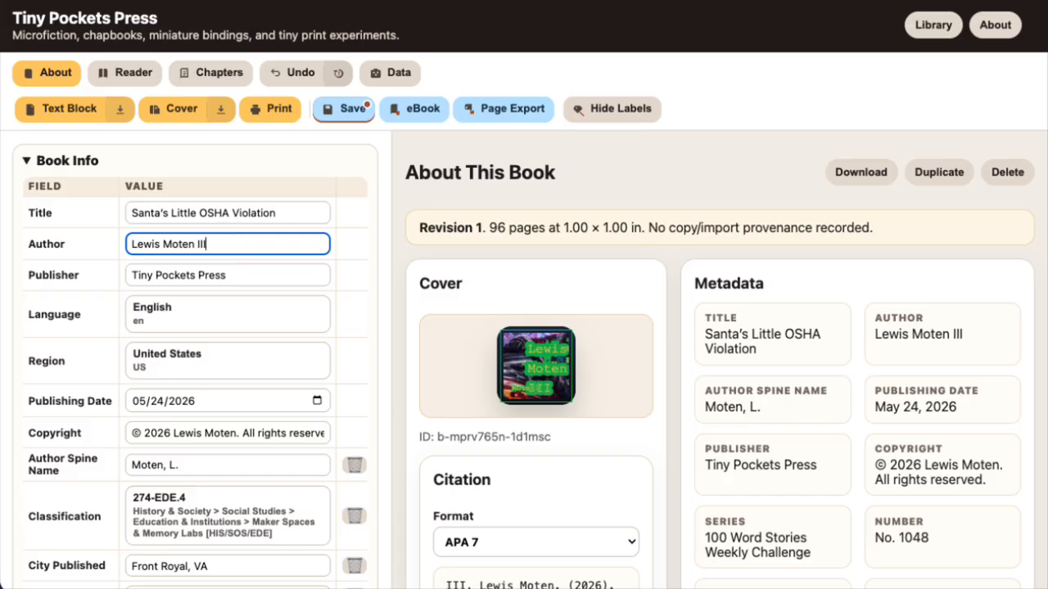
Undo the edits that added the suffix to the author's name
left_click(287, 74)
left_click(286, 73)
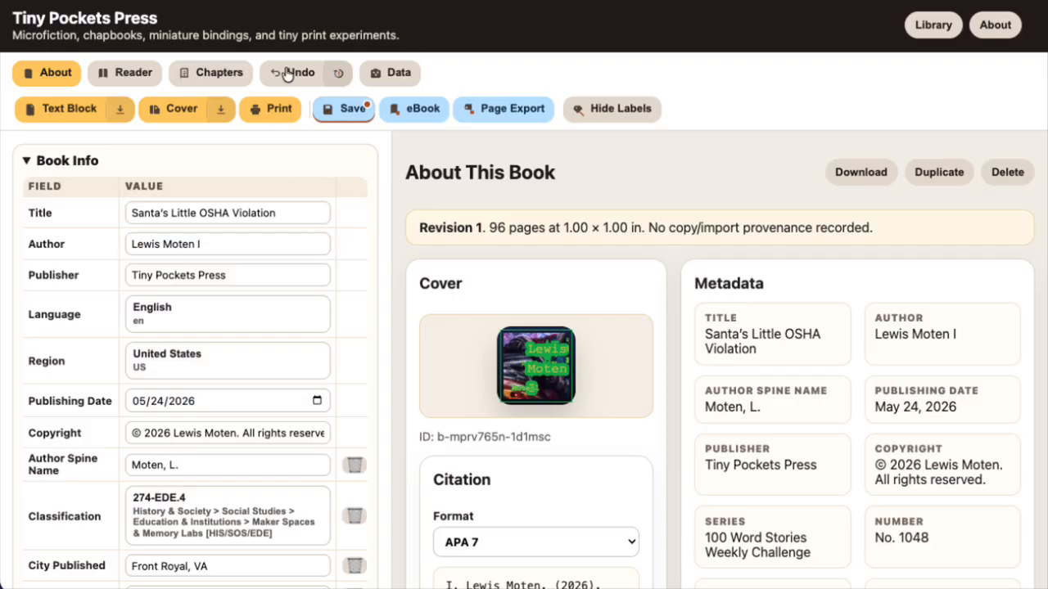
left_click(286, 73)
left_click(286, 73)
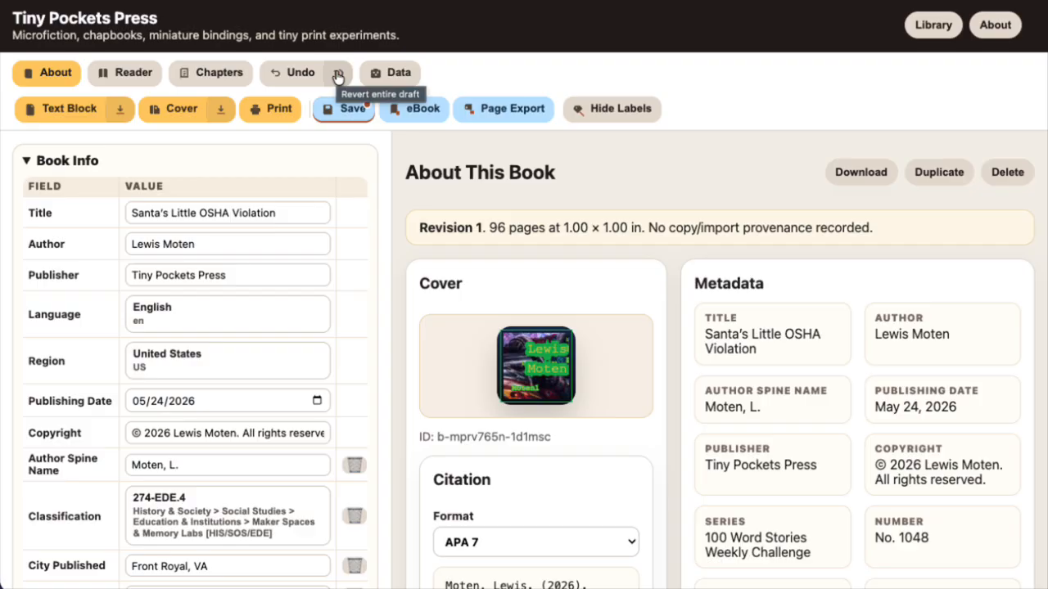
Open the draft of "Santa's Little OSHA Violation" from the library and save the book
left_click(933, 26)
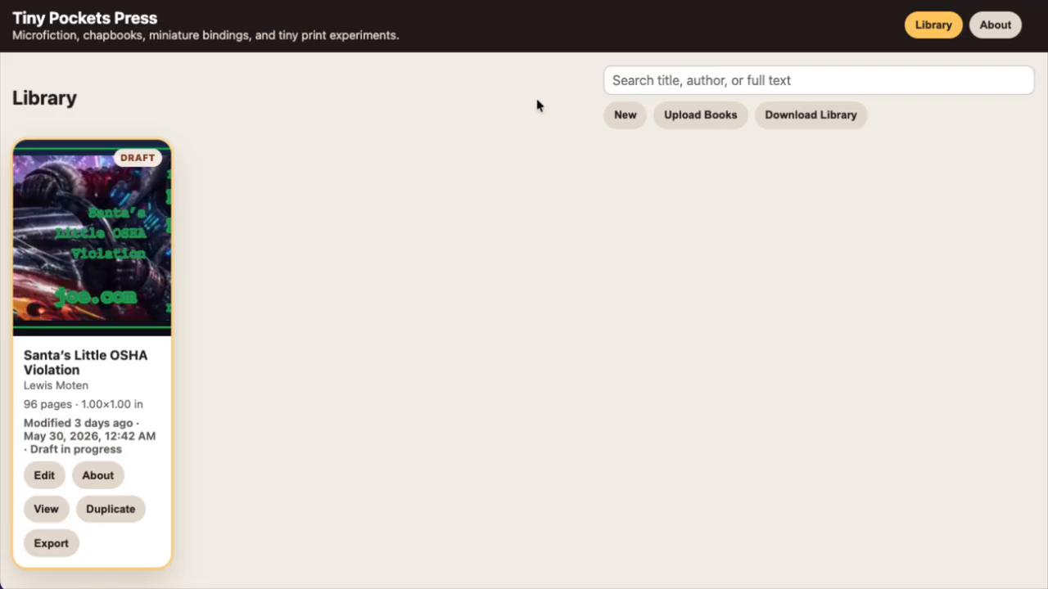
left_click(91, 236)
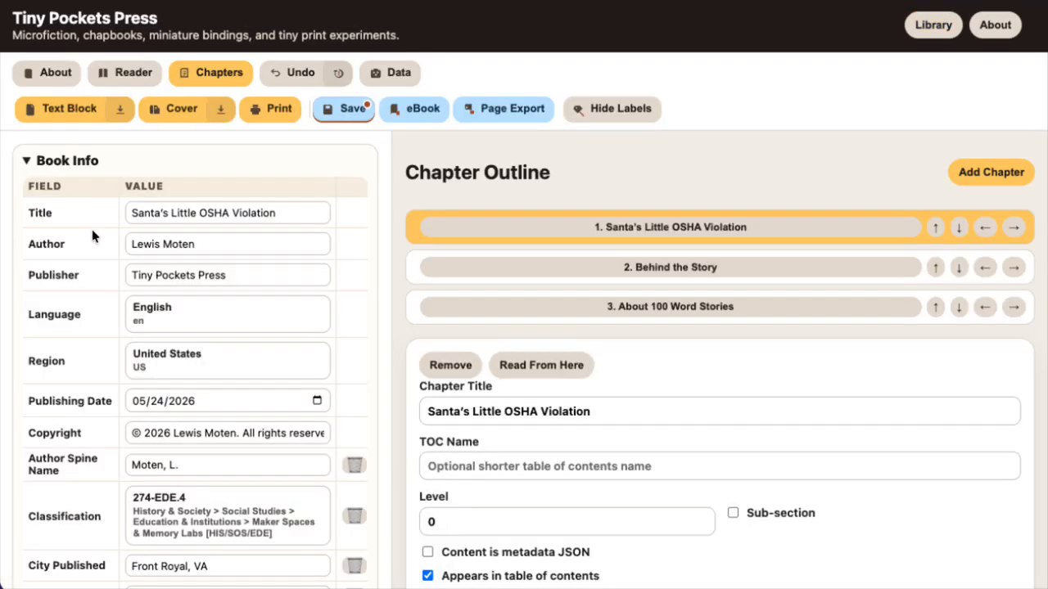
left_click(348, 113)
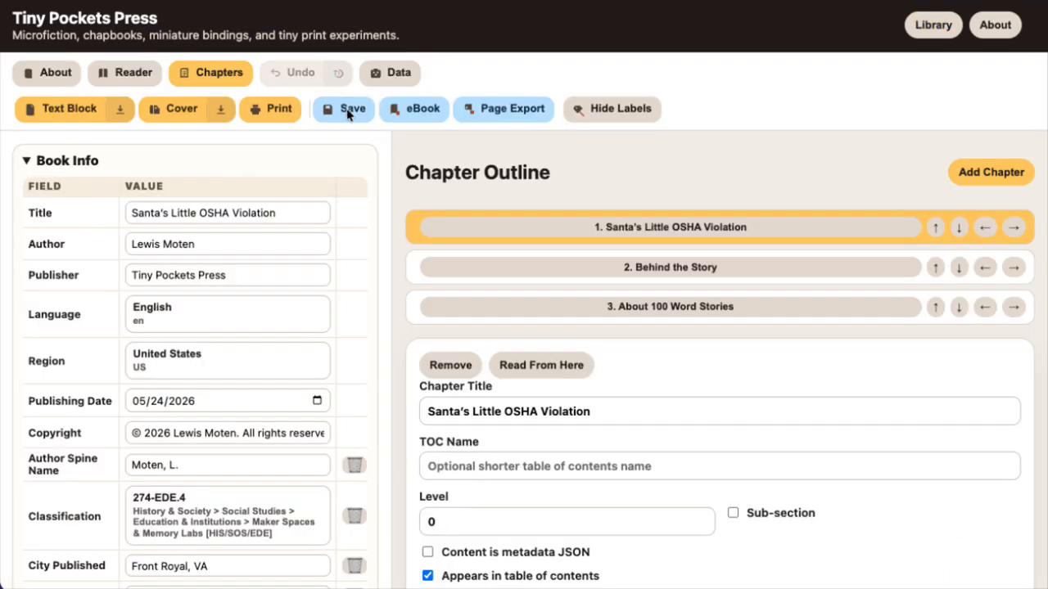
Return to the library to check the saved book's card and reopen the book for editing
left_click(919, 30)
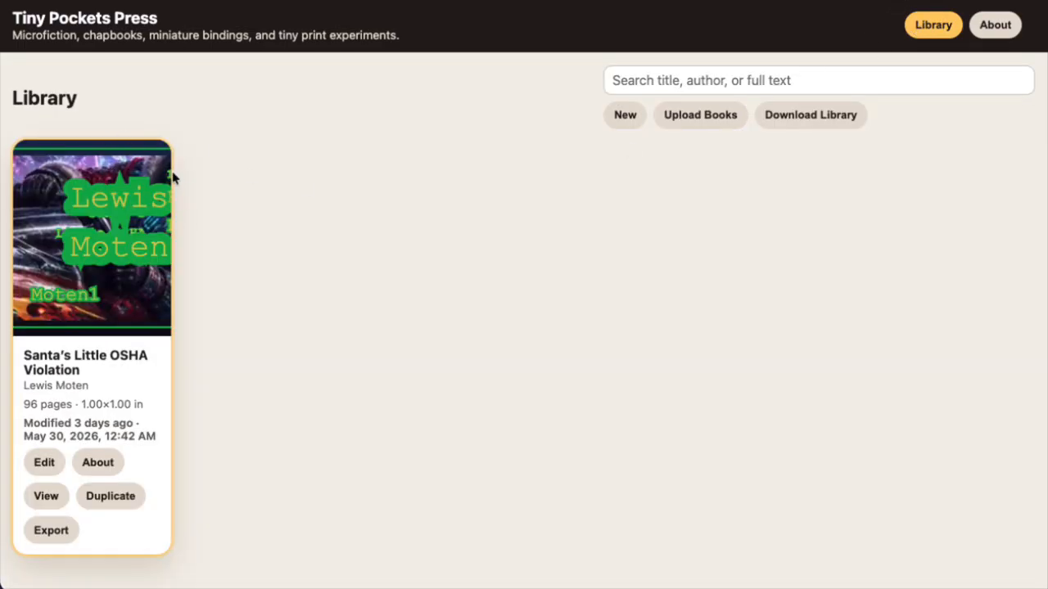
left_click(74, 297)
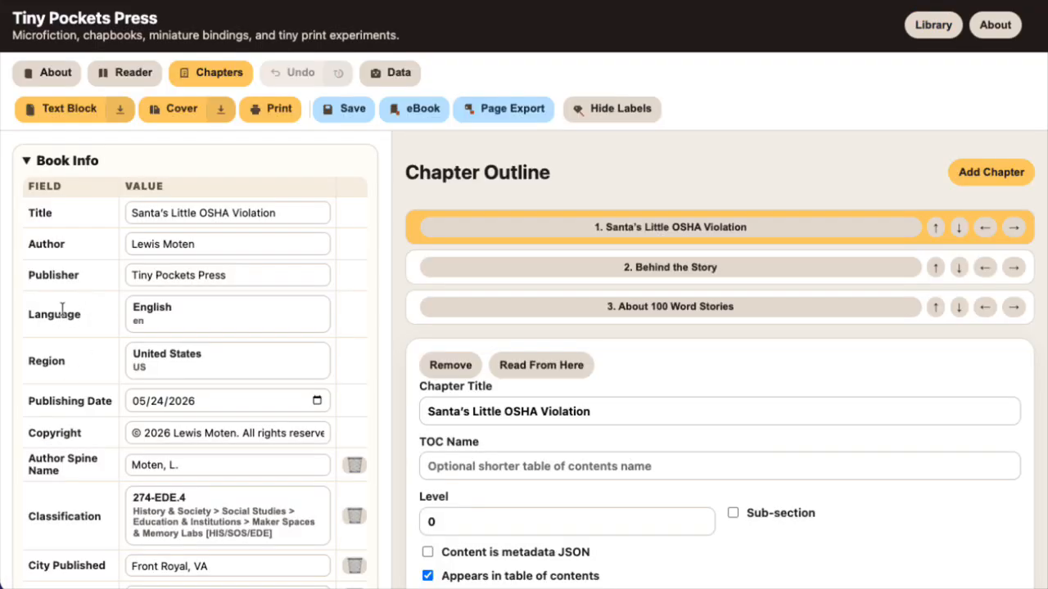
scroll(69, 320, "down", 1)
scroll(69, 319, "up", 1)
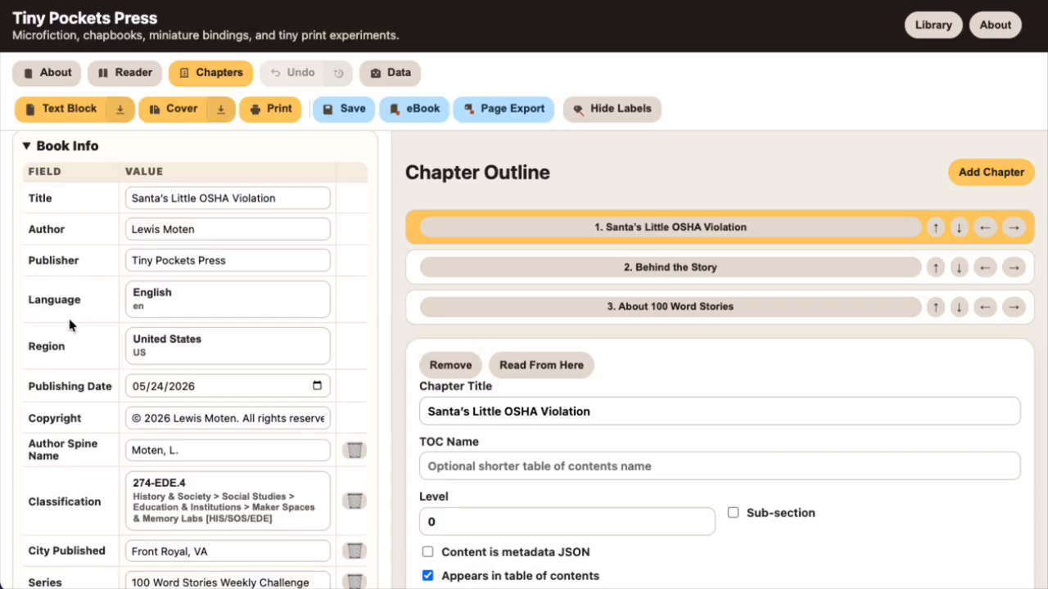
Delete the custom field Lewie1 and the Printing field from the book info
scroll(69, 324, "down", 1)
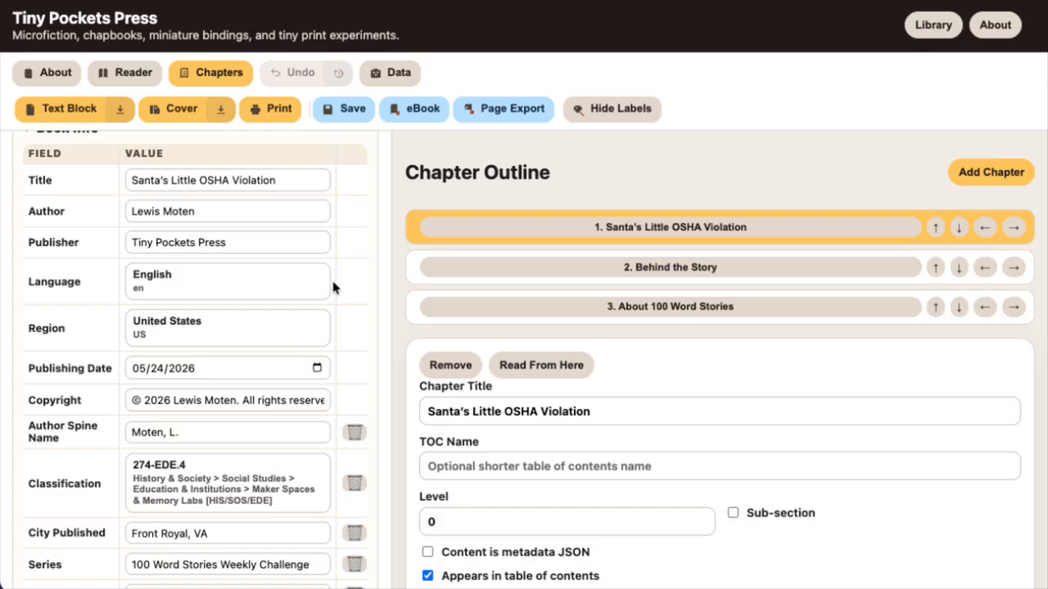
scroll(360, 327, "down", 5)
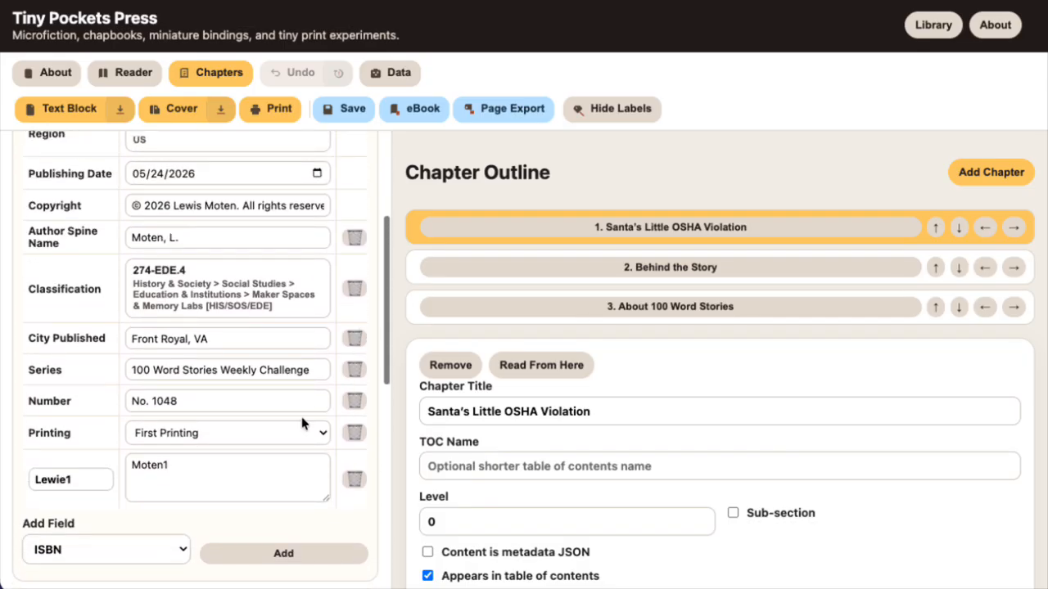
left_click(354, 478)
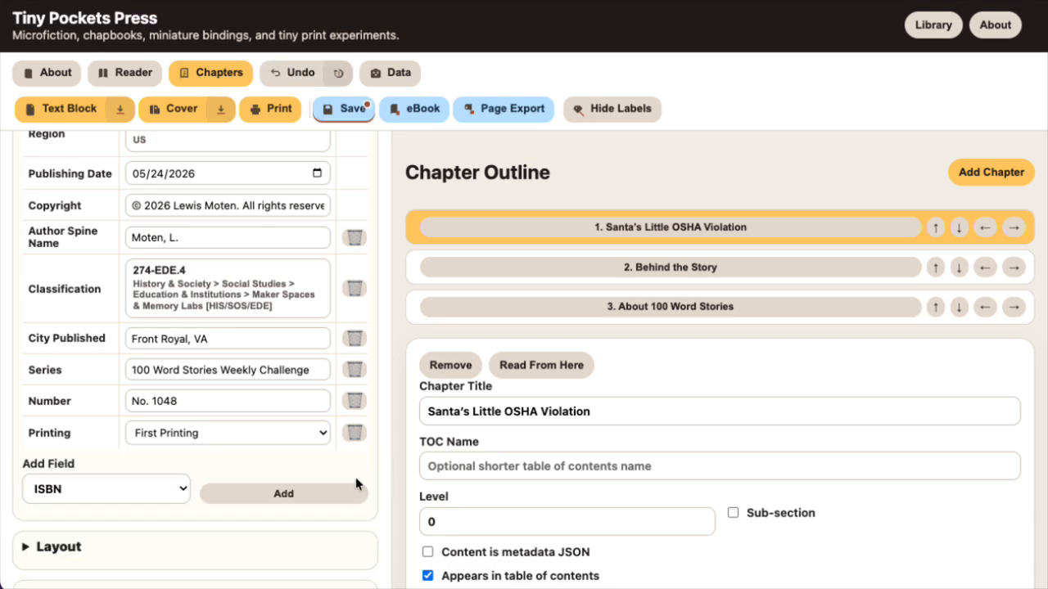
left_click(355, 432)
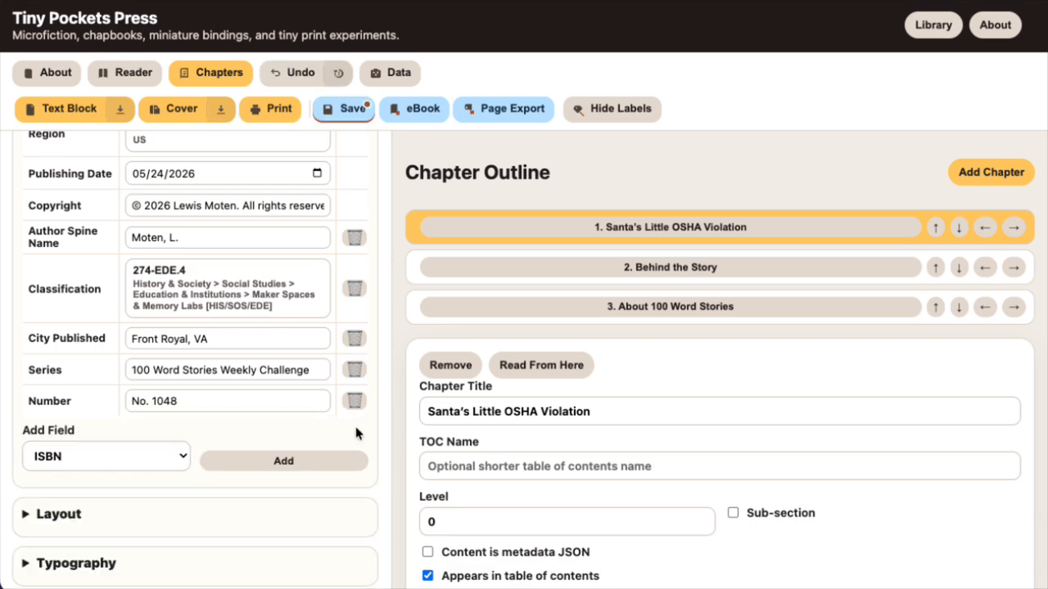
Review the available field types and add a Custom Field to the book info
left_click(118, 449)
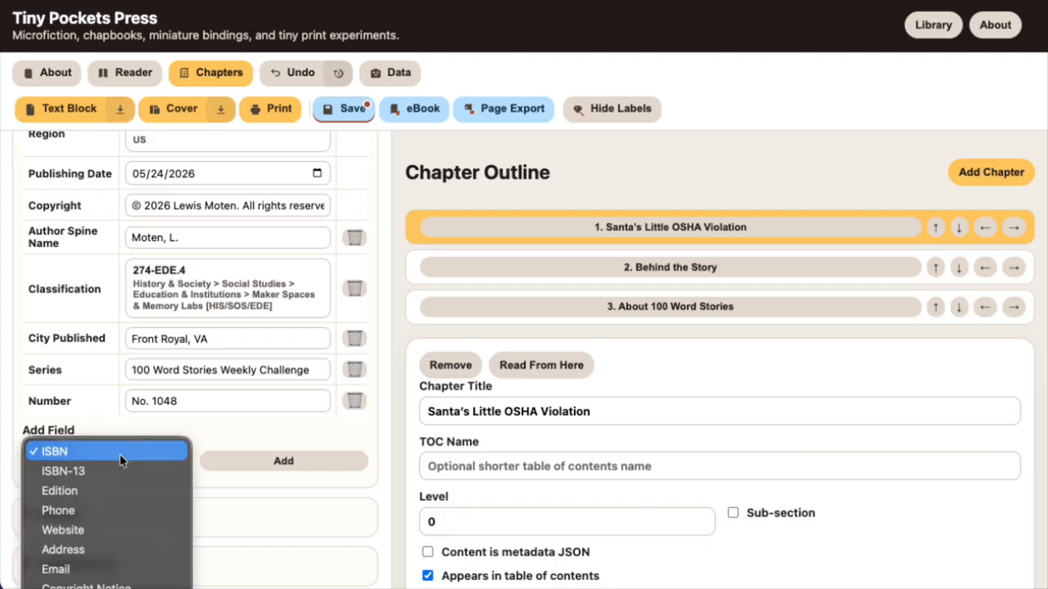
left_click(244, 531)
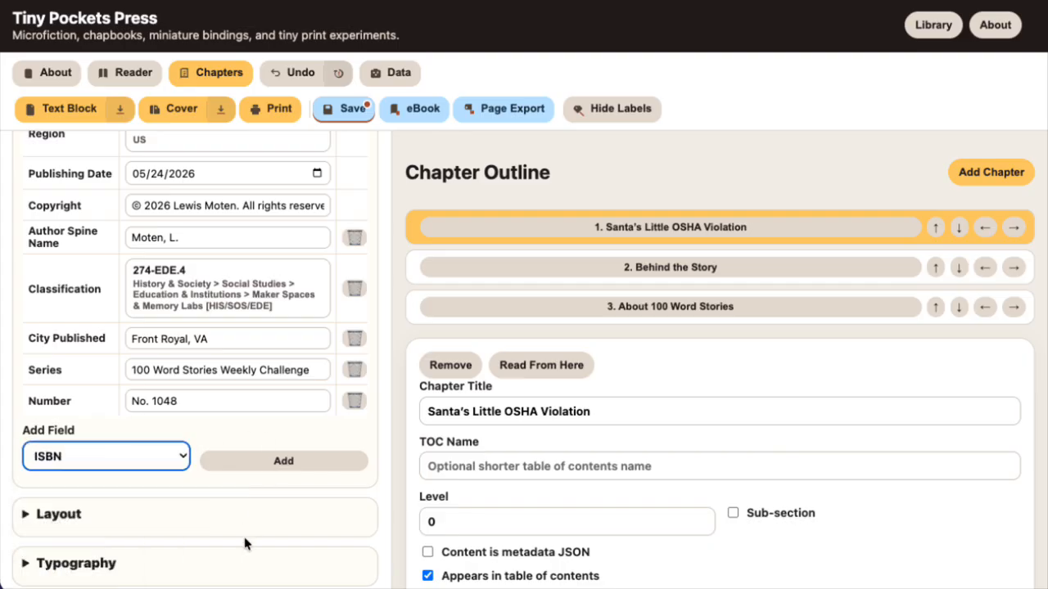
scroll(245, 540, "down", 3)
scroll(244, 544, "down", 2)
left_click(123, 296)
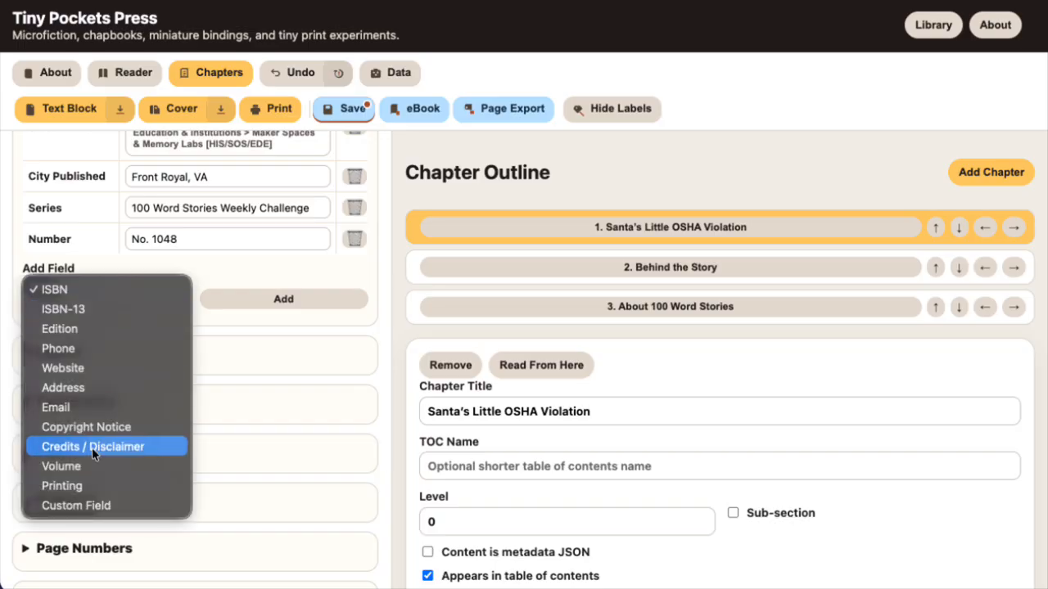
left_click(90, 506)
left_click(264, 301)
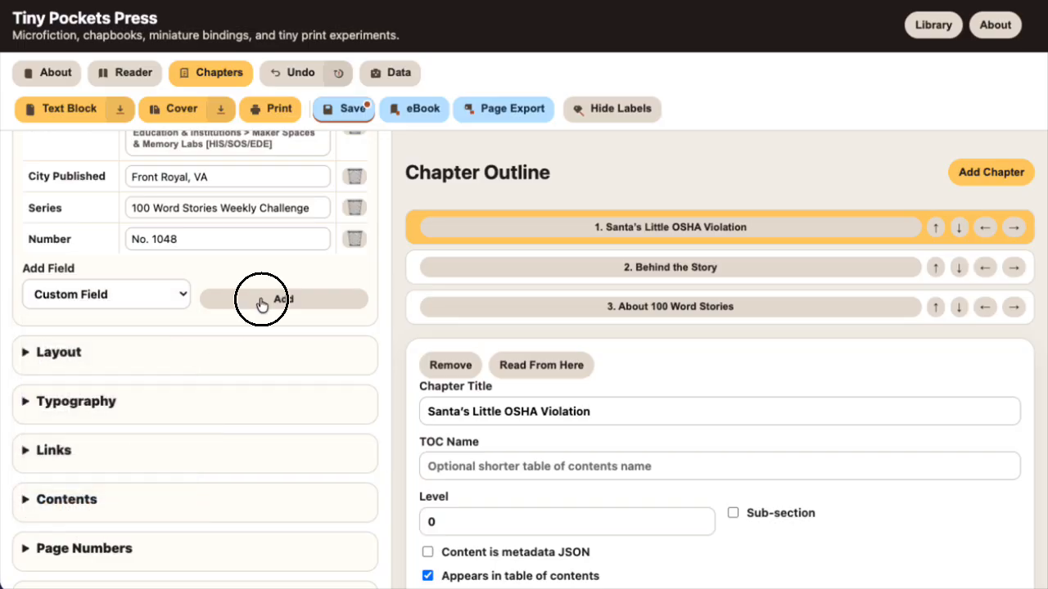
Name the new custom field Foo and give it the value Bar
triple_click(61, 296)
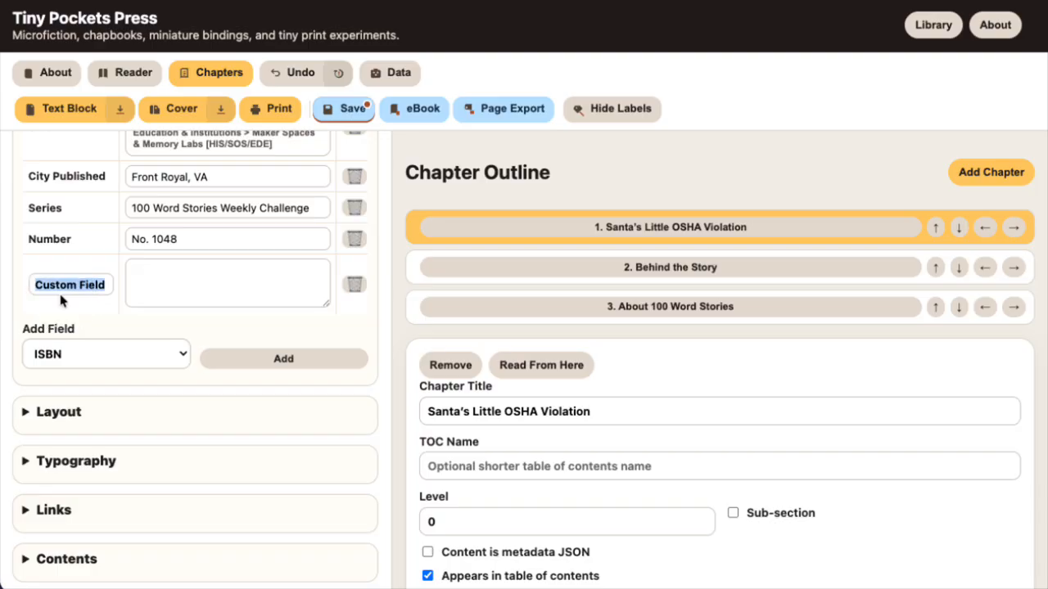
triple_click(63, 285)
type("Foo")
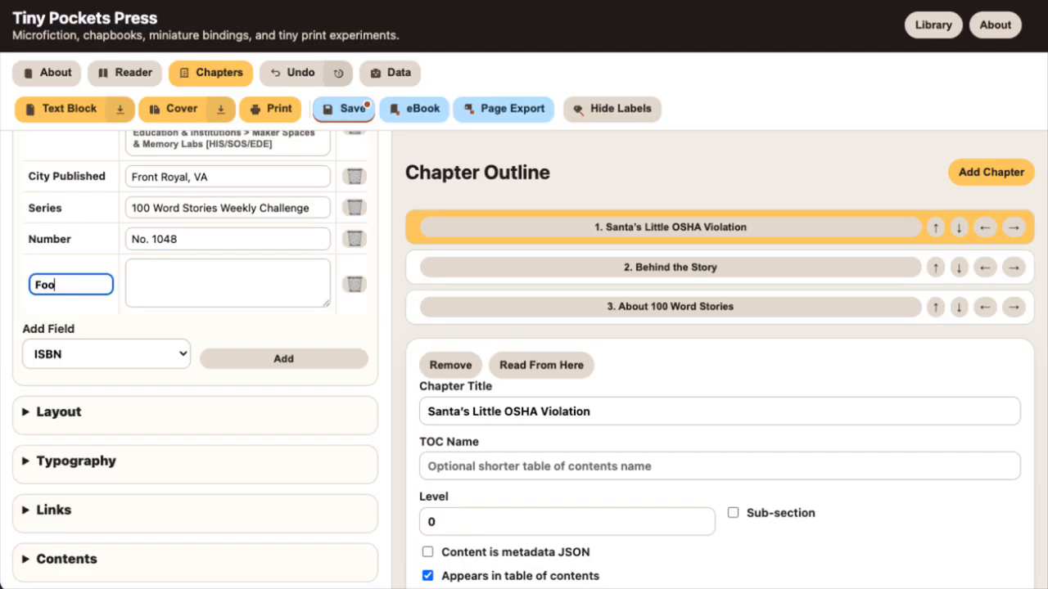
left_click(164, 260)
type("Bar")
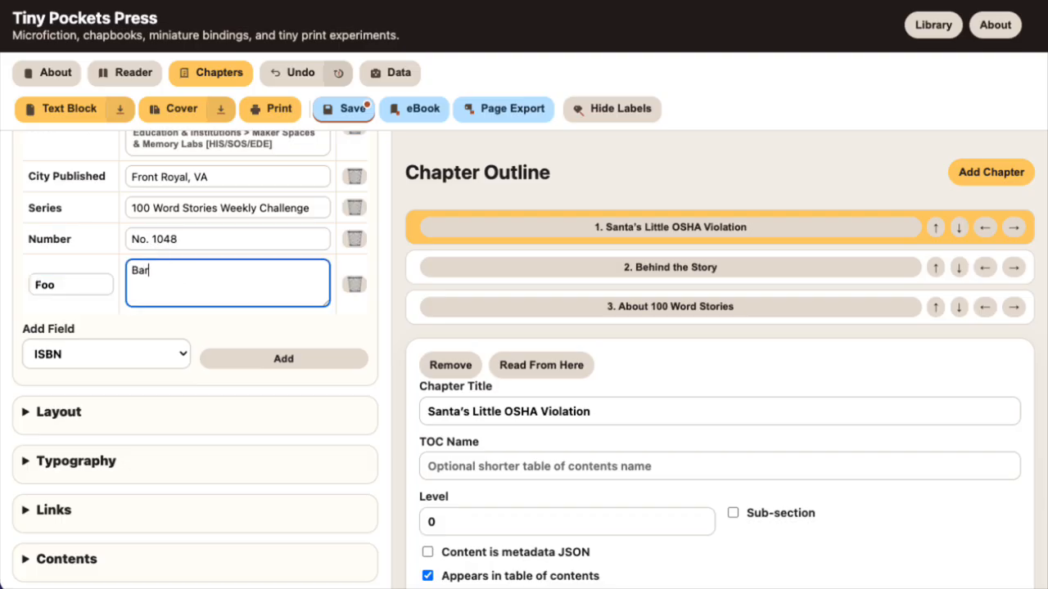
left_click(207, 312)
Open the book's classification and examine all the top-level categories of the Tiny Shelf Classification
scroll(207, 312, "up", 5)
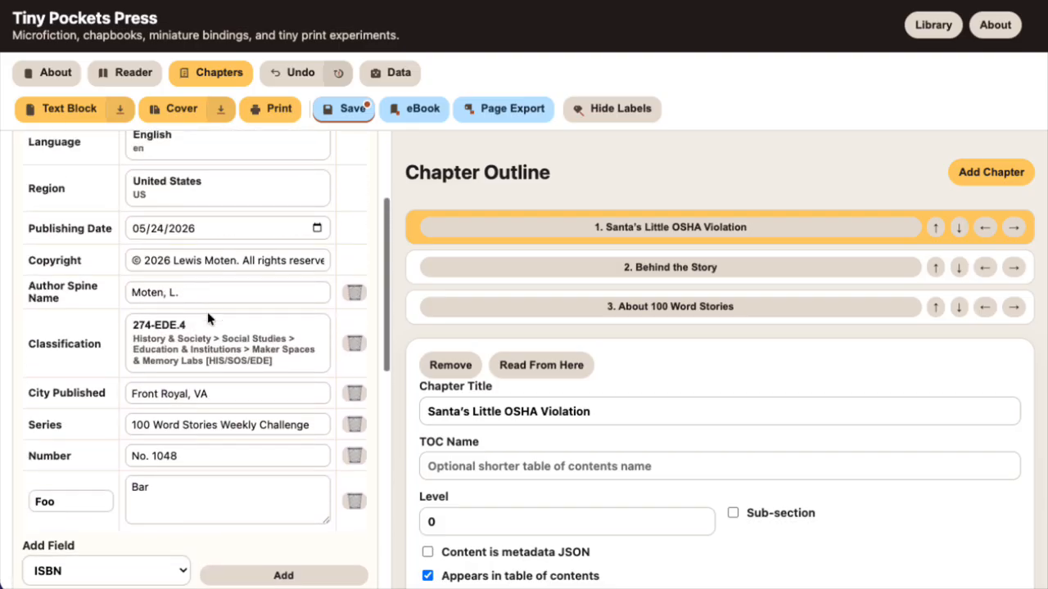
scroll(207, 312, "up", 1)
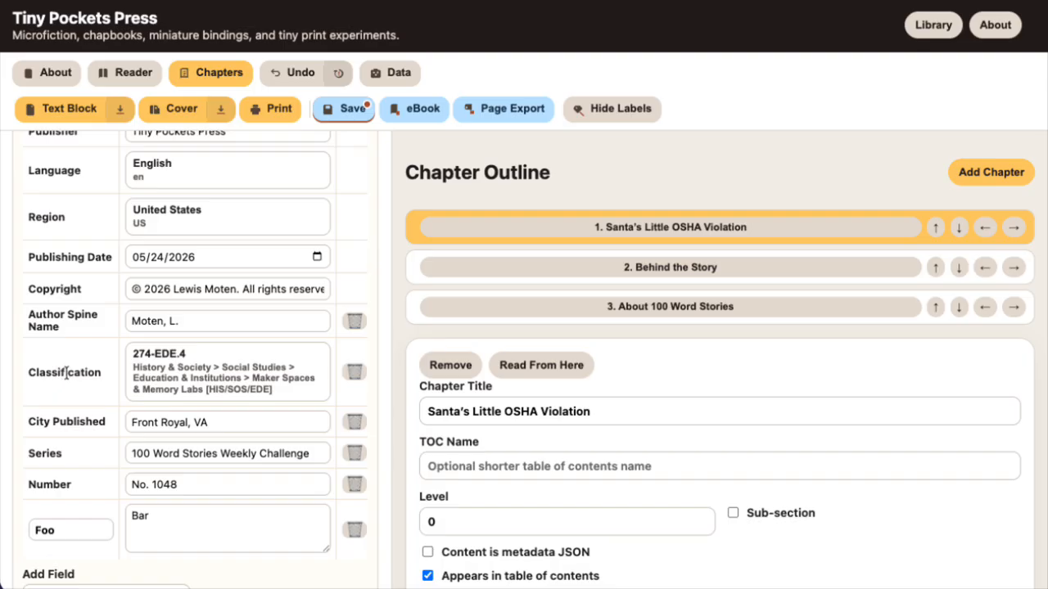
left_click(185, 354)
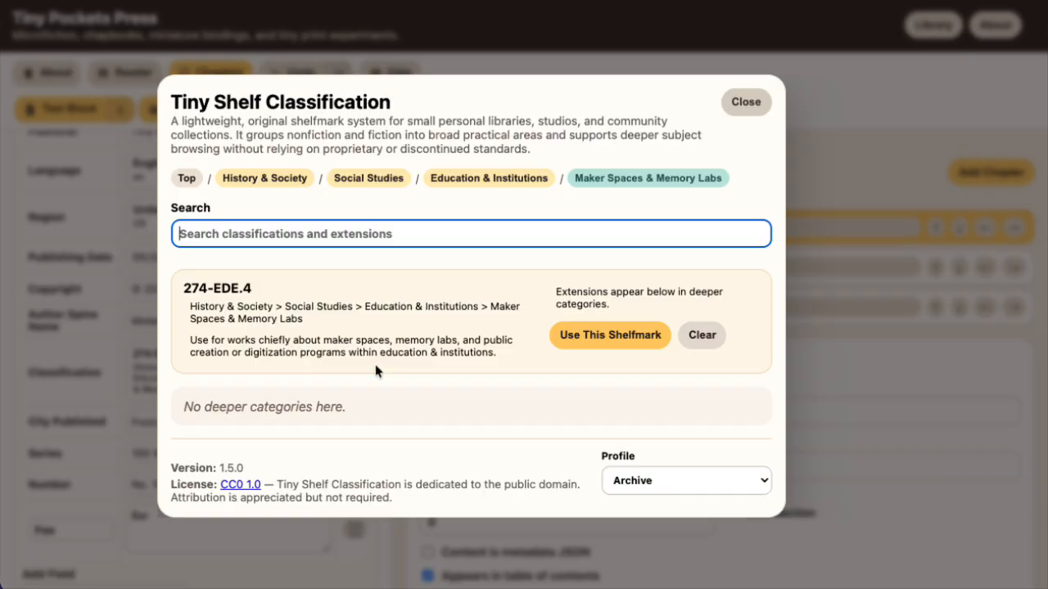
left_click(183, 176)
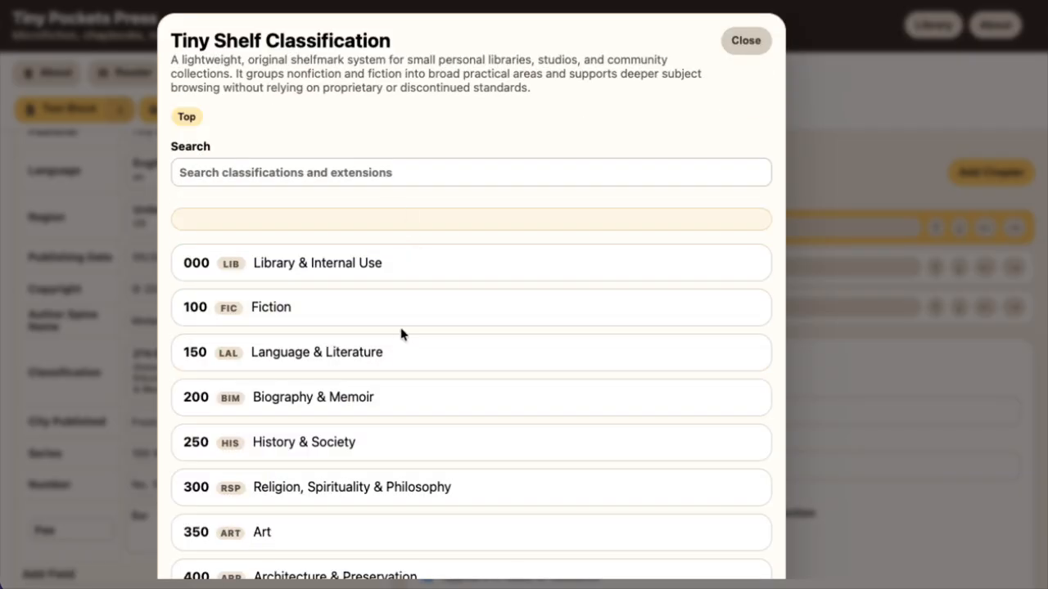
scroll(481, 327, "down", 1)
scroll(481, 327, "down", 2)
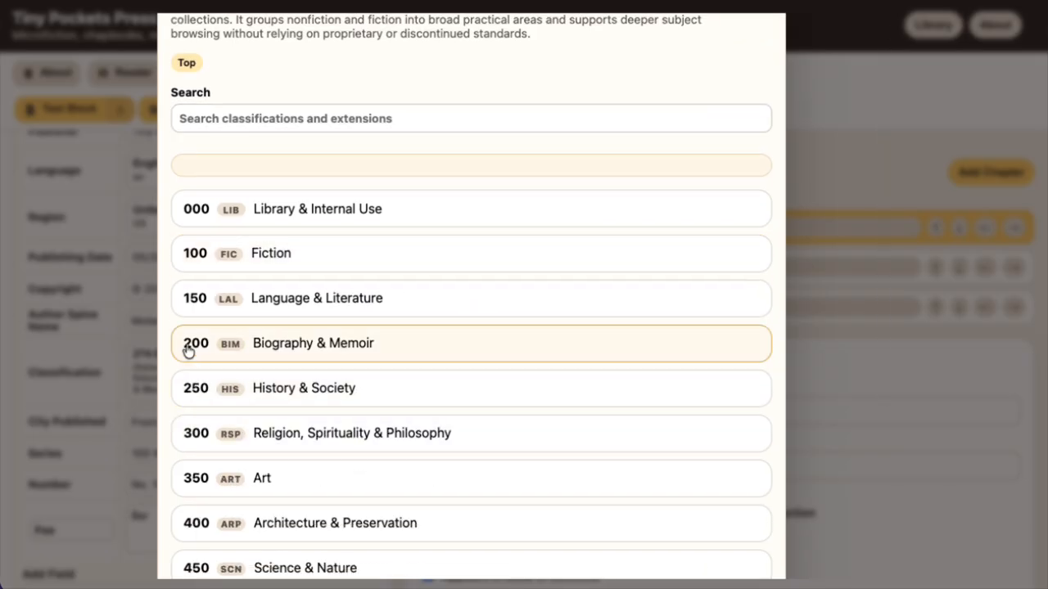
scroll(225, 478, "down", 3)
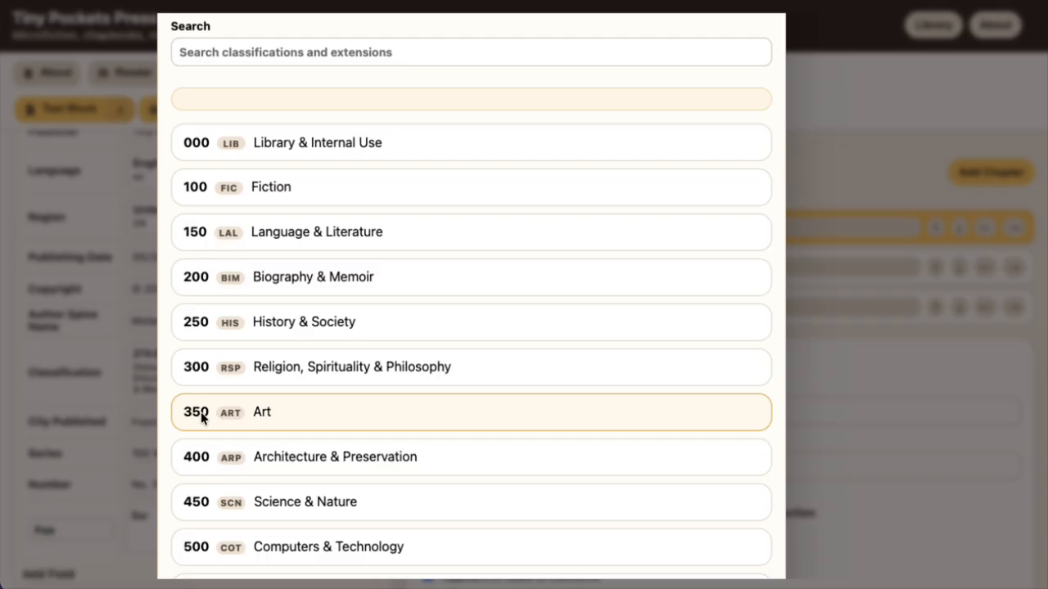
scroll(297, 379, "down", 2)
scroll(296, 379, "down", 1)
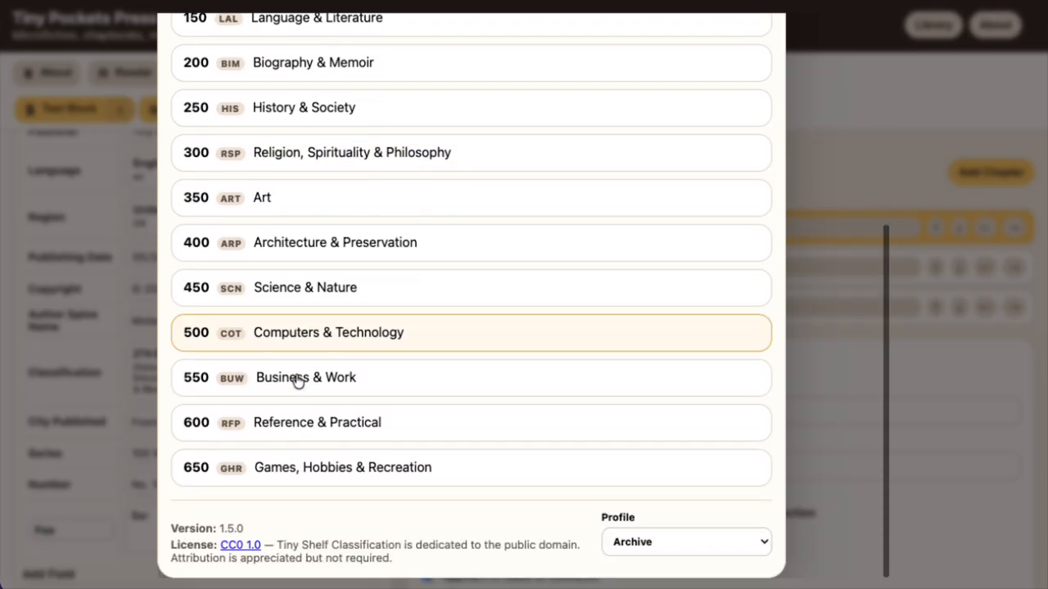
scroll(296, 379, "up", 5)
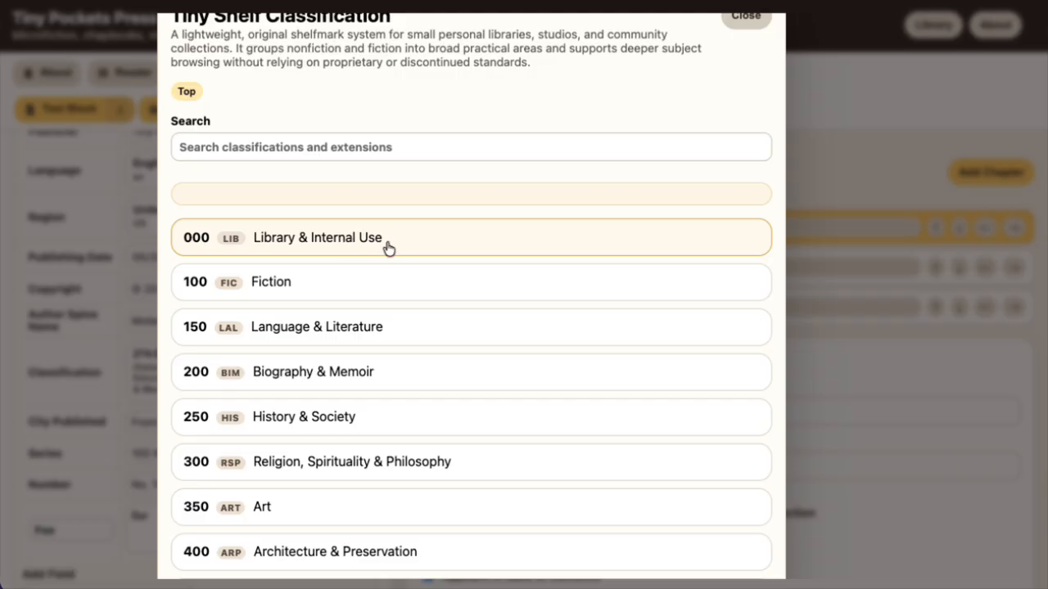
scroll(617, 246, "down", 3)
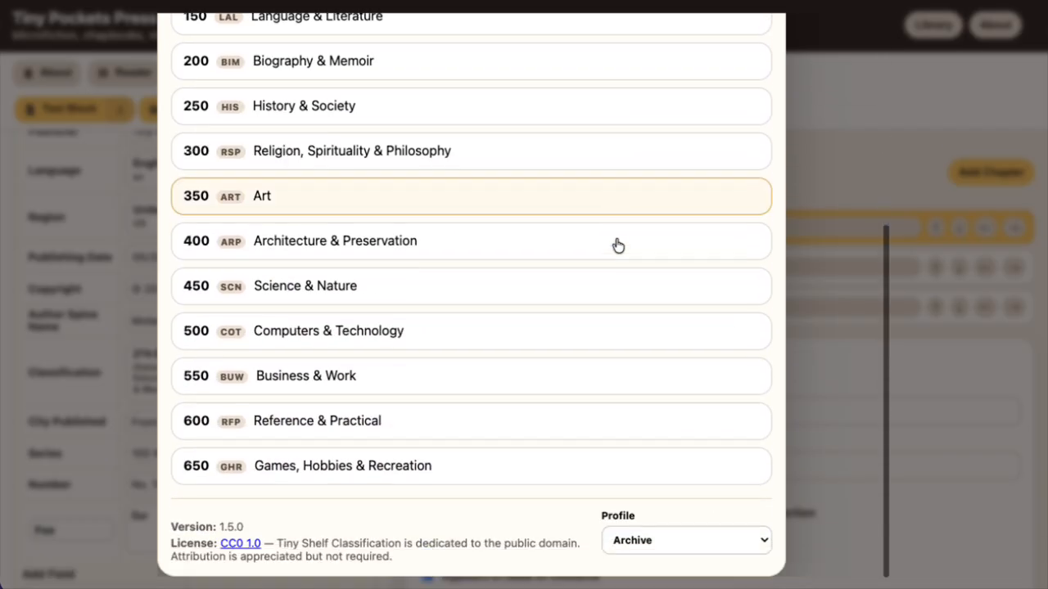
Switch the Tiny Shelf Classification profile to Home Library
left_click(660, 533)
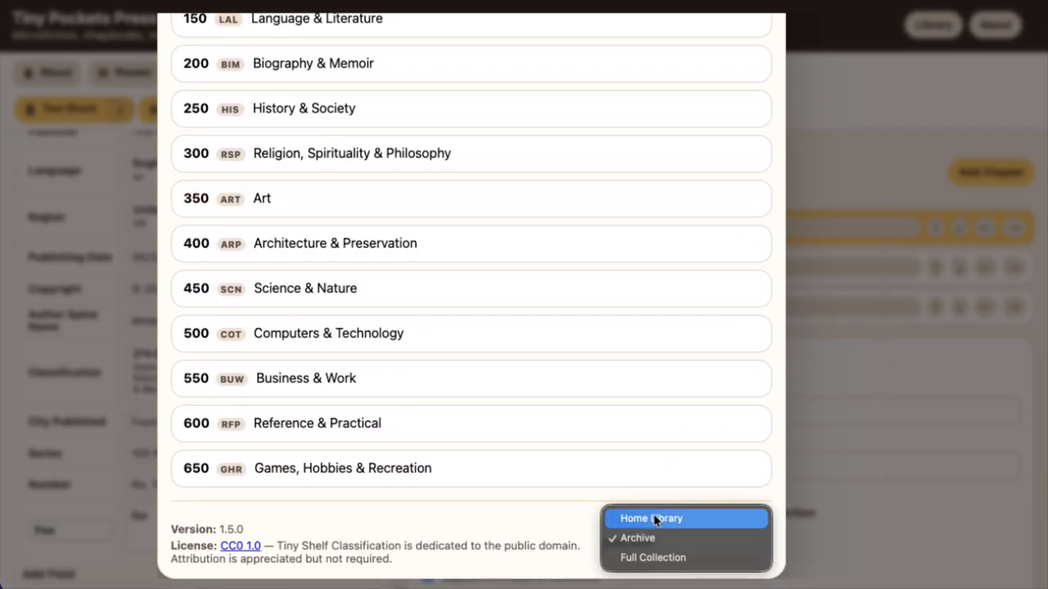
left_click(655, 519)
scroll(458, 511, "up", 5)
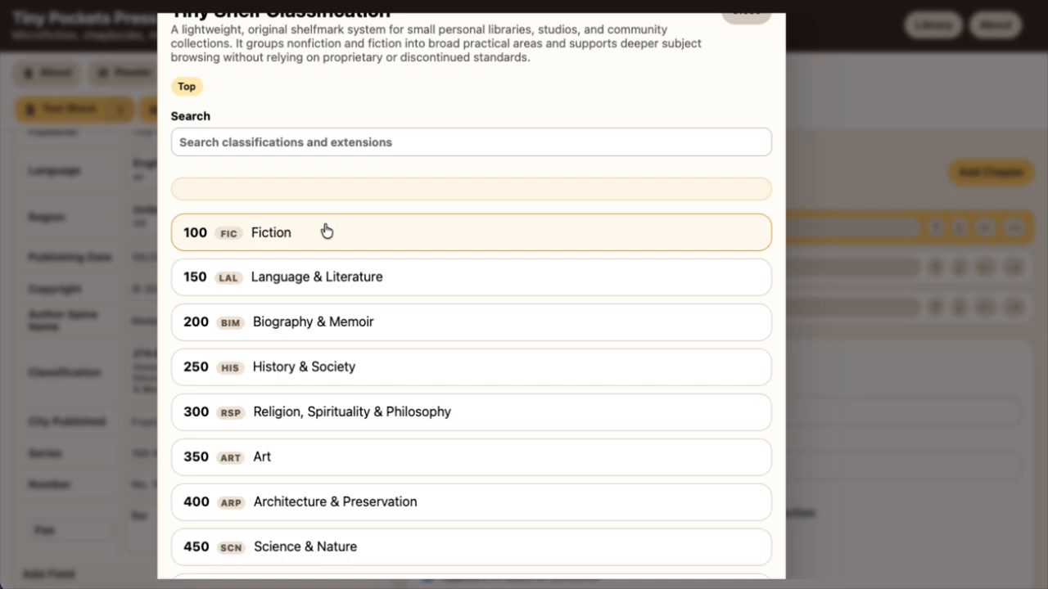
Examine the Home Library profile's top-level categories from Fiction through Games, Hobbies & Recreation
scroll(328, 320, "down", 3)
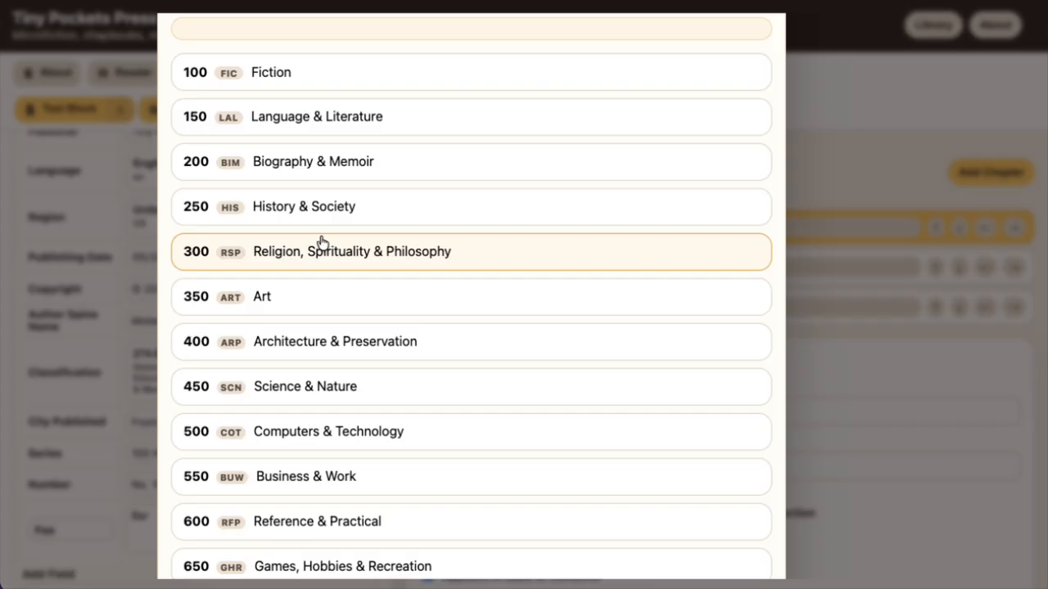
scroll(319, 237, "up", 3)
scroll(322, 242, "up", 1)
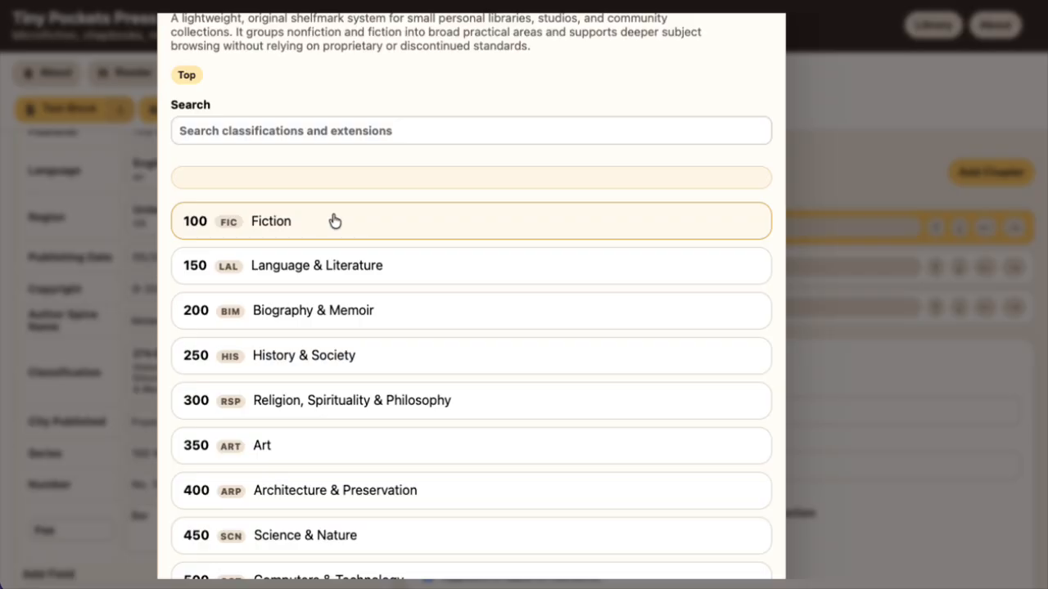
scroll(335, 221, "down", 1)
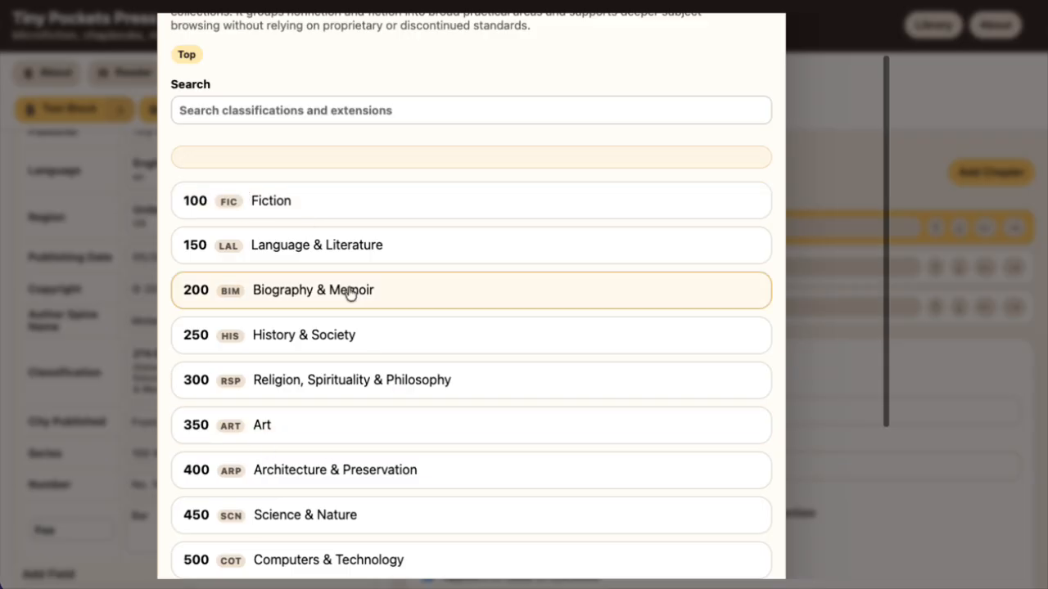
scroll(339, 290, "down", 3)
scroll(337, 290, "down", 5)
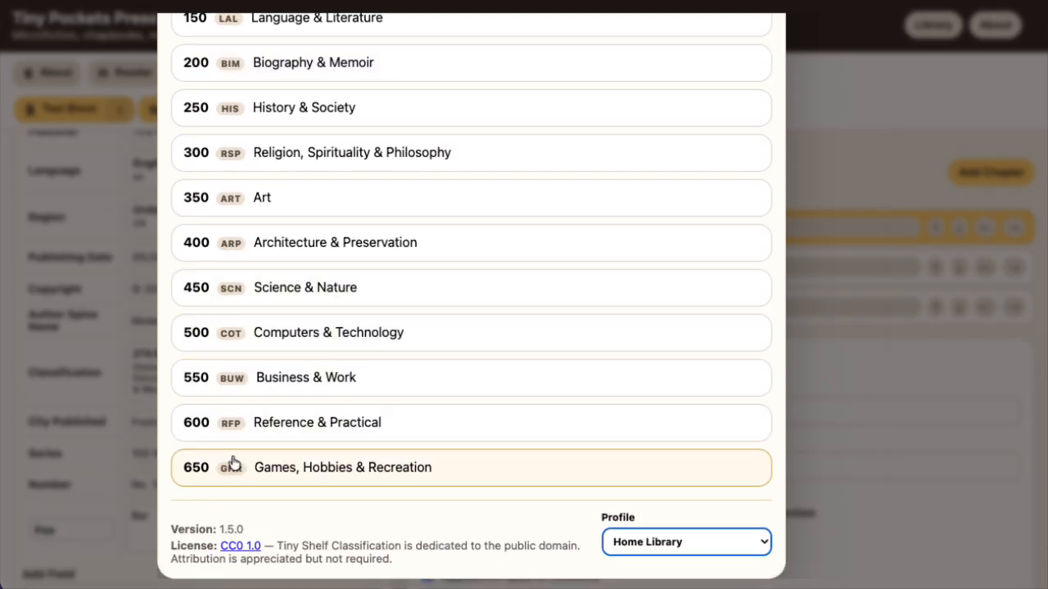
scroll(322, 369, "up", 4)
scroll(324, 370, "up", 5)
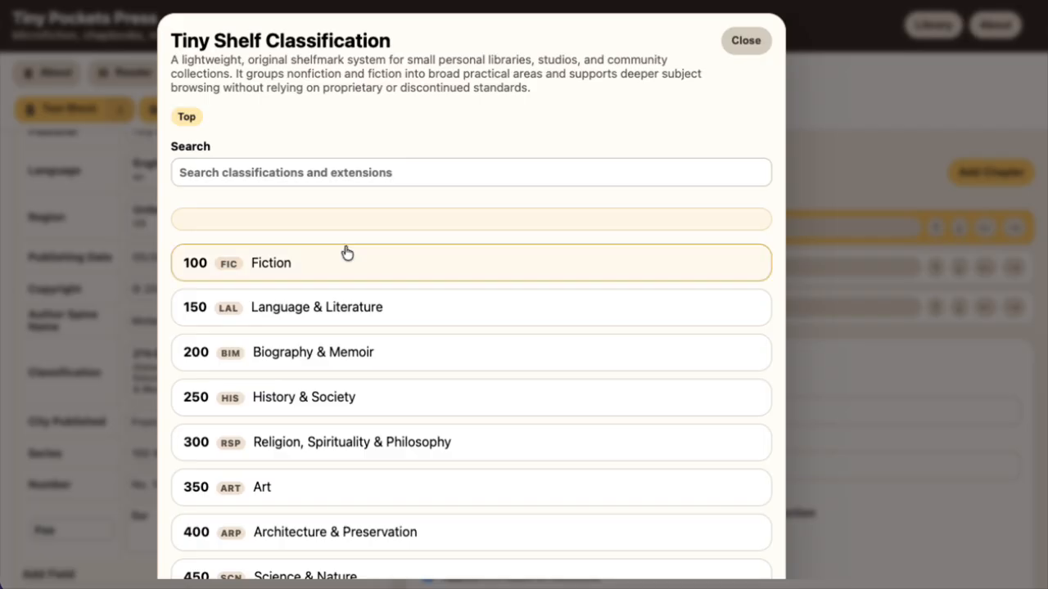
Open the hidden Library & Internal Use category (000-LIB) and read its shelfmark, description and subcategories
left_click(276, 268, "alt")
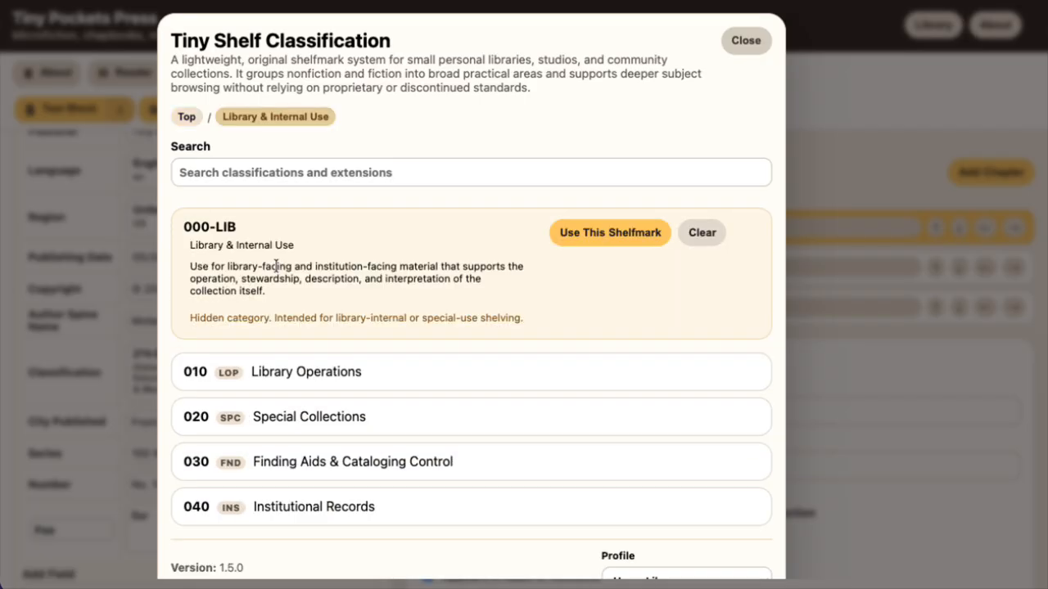
scroll(358, 368, "down", 1)
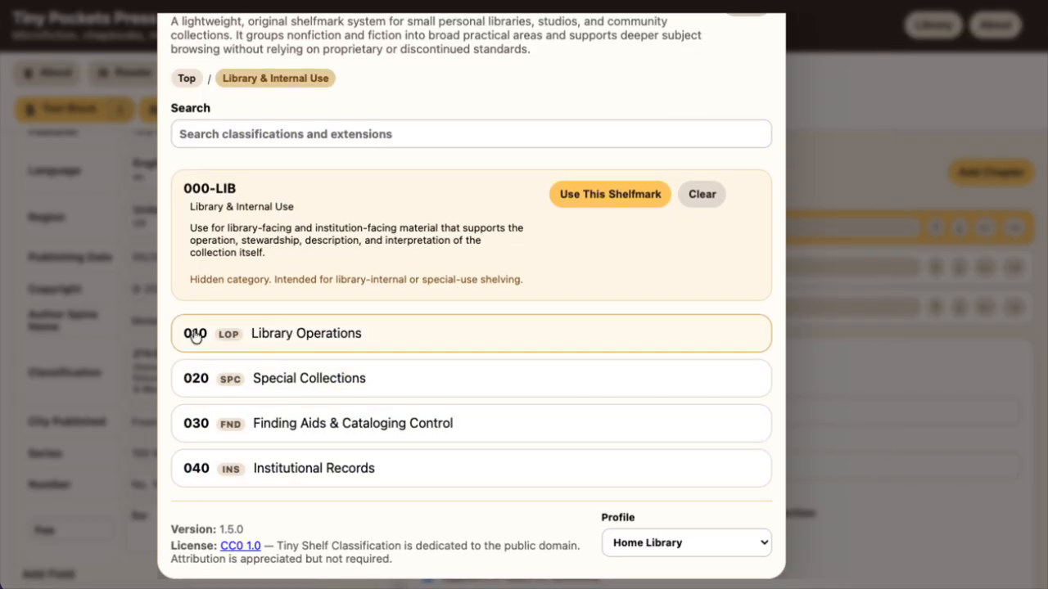
left_click_drag(184, 190, 225, 188)
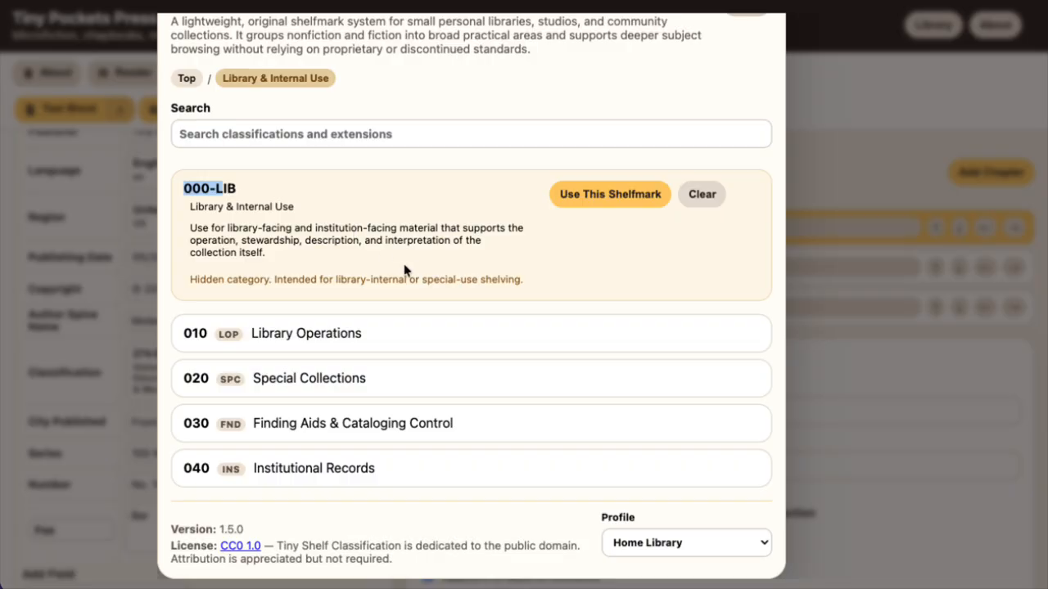
scroll(404, 270, "up", 2)
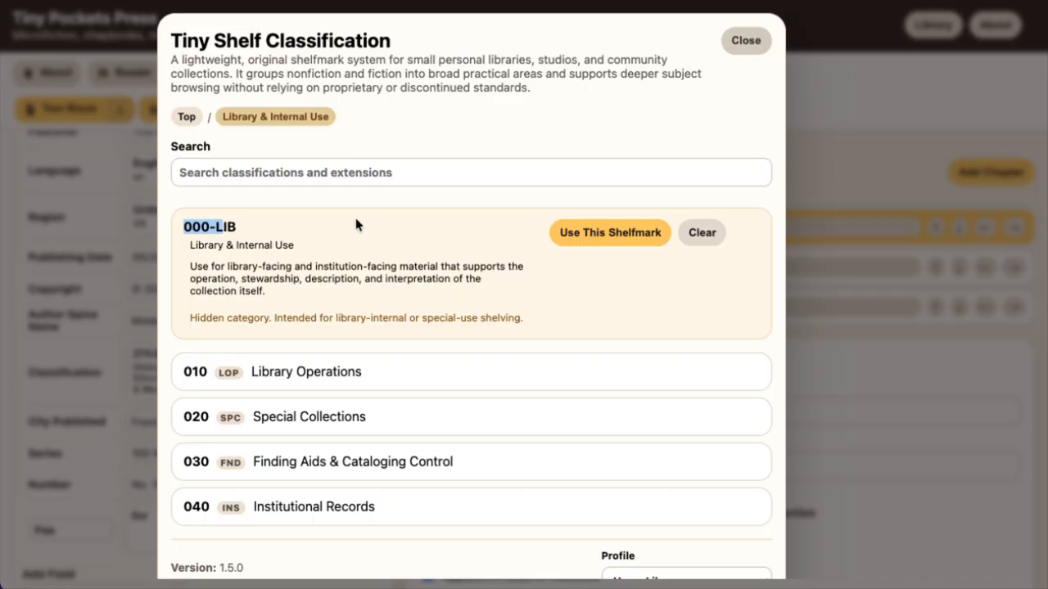
left_click(325, 243)
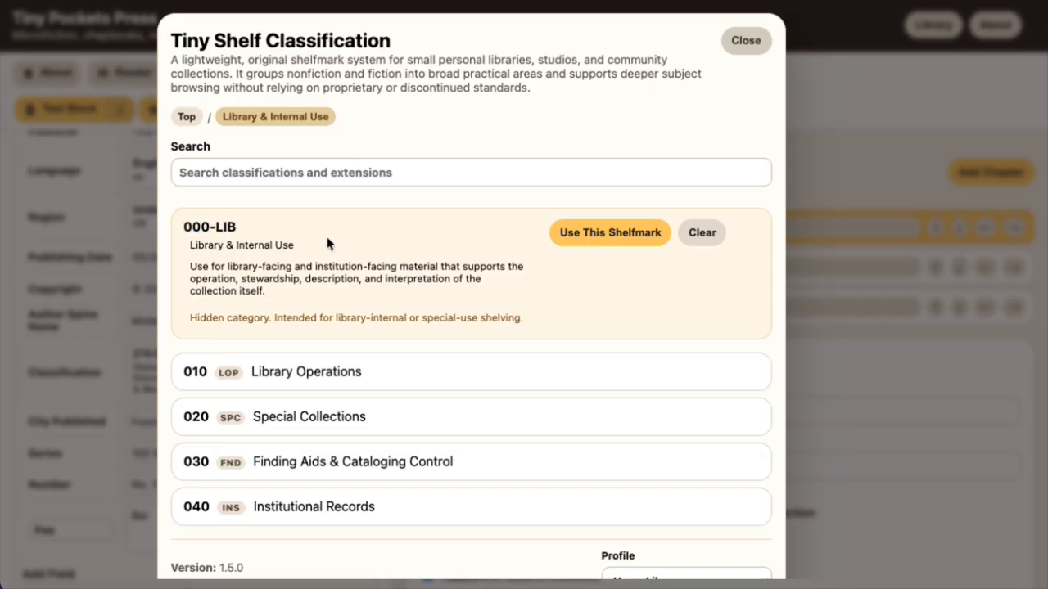
Search the classifications for 100 and open the Fiction category
left_click(272, 168)
type("100")
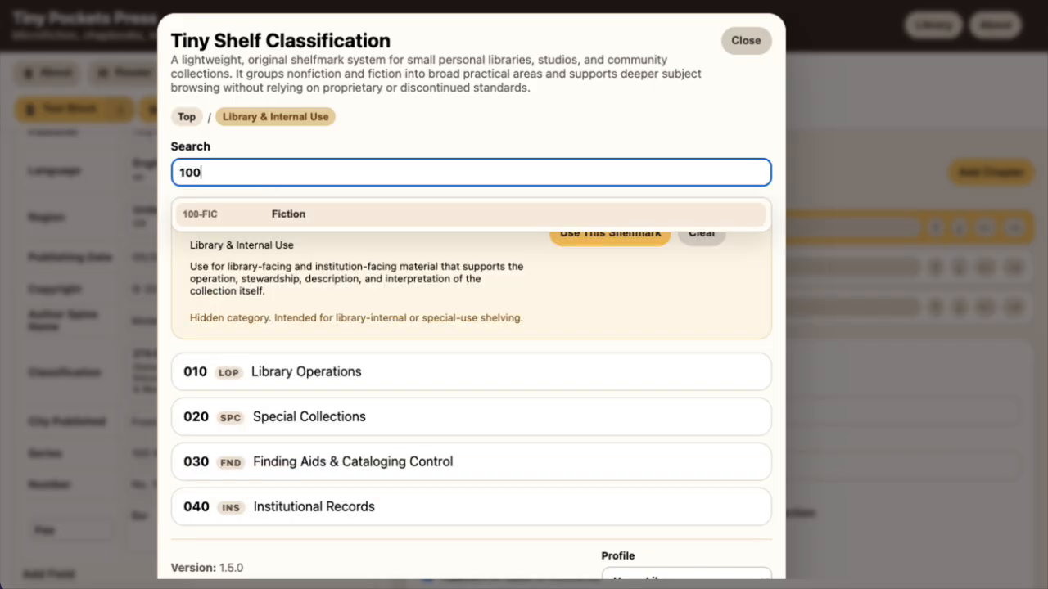
left_click(327, 210)
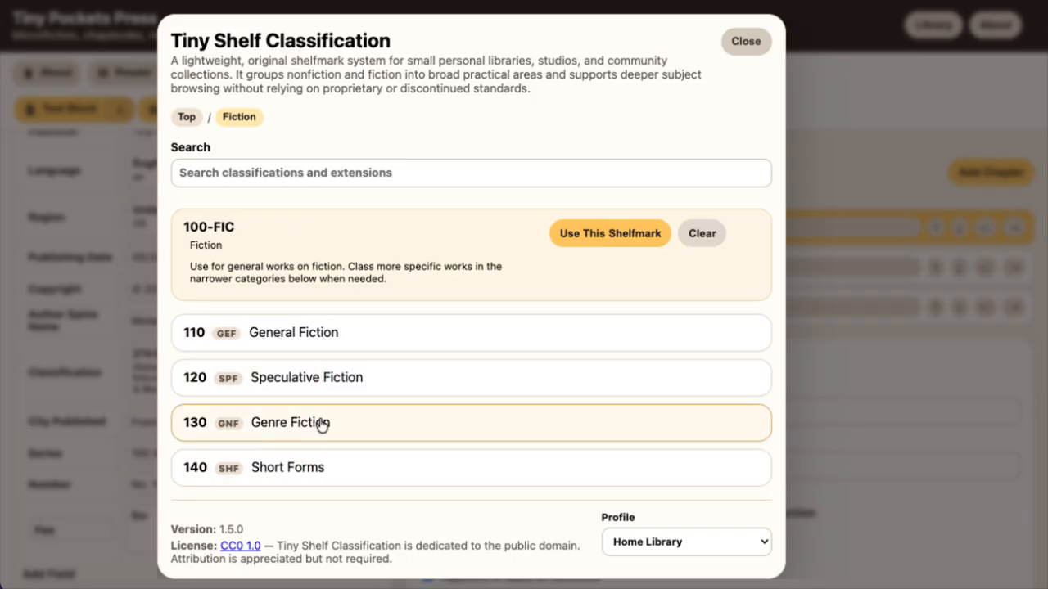
Browse the Genre Fiction and Short Forms subcategories, returning to Fiction after each one
left_click(287, 423)
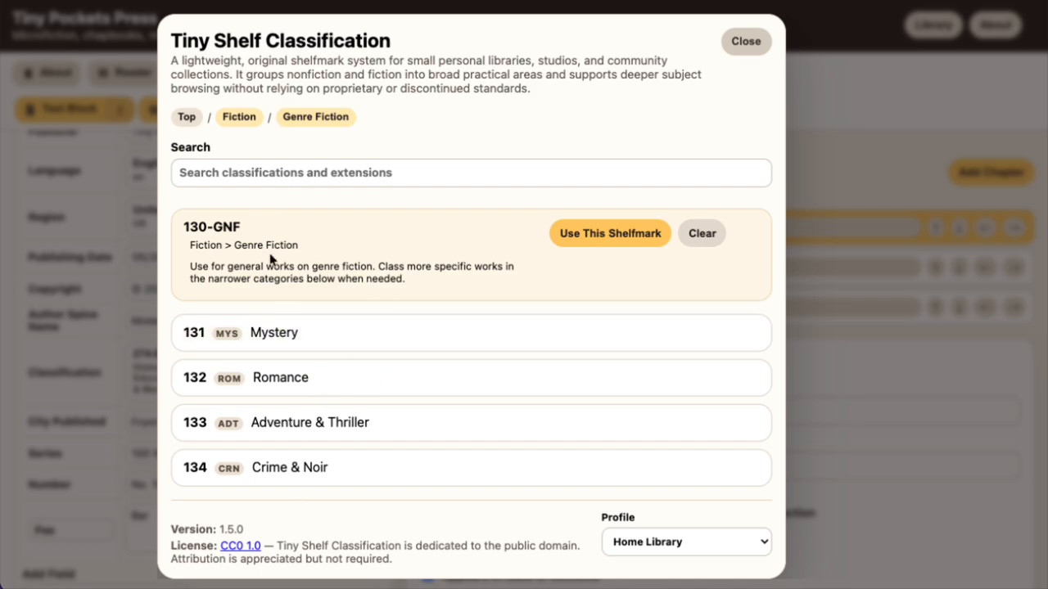
left_click(247, 119)
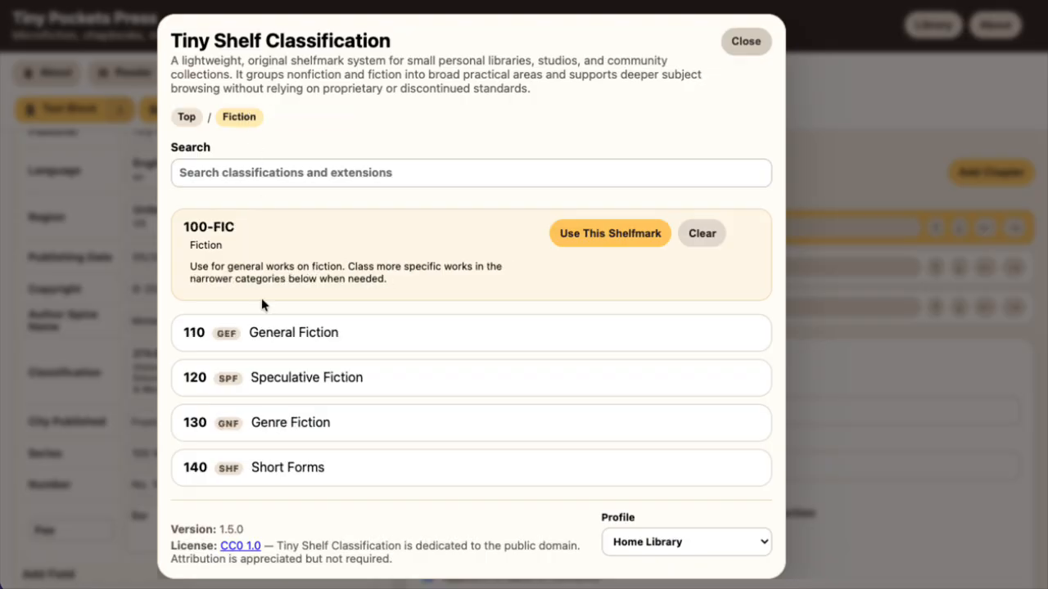
left_click(261, 468)
scroll(360, 387, "down", 3)
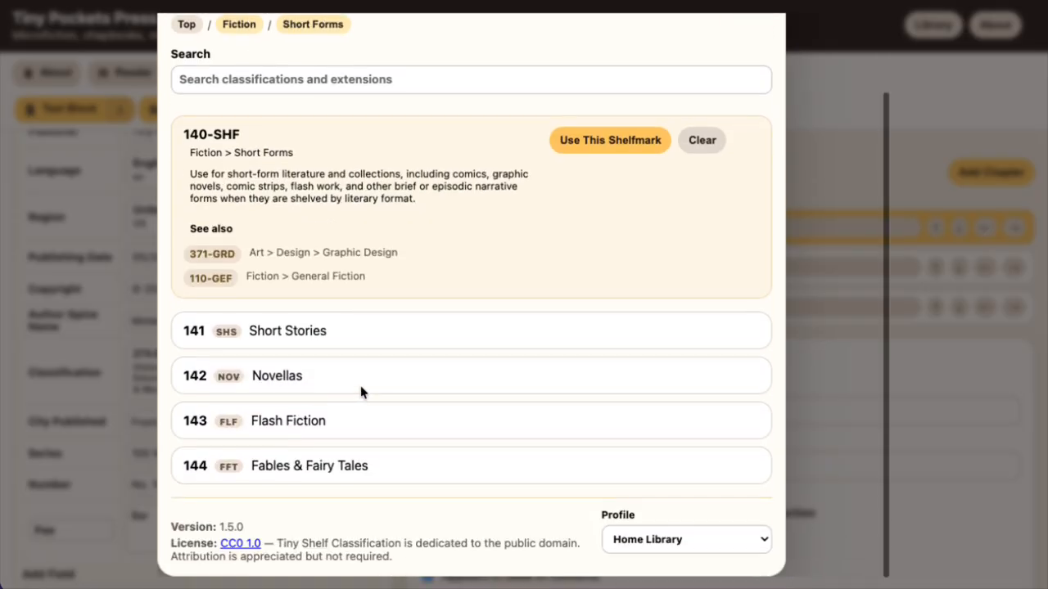
scroll(360, 364, "up", 2)
scroll(245, 111, "up", 1)
left_click(245, 112)
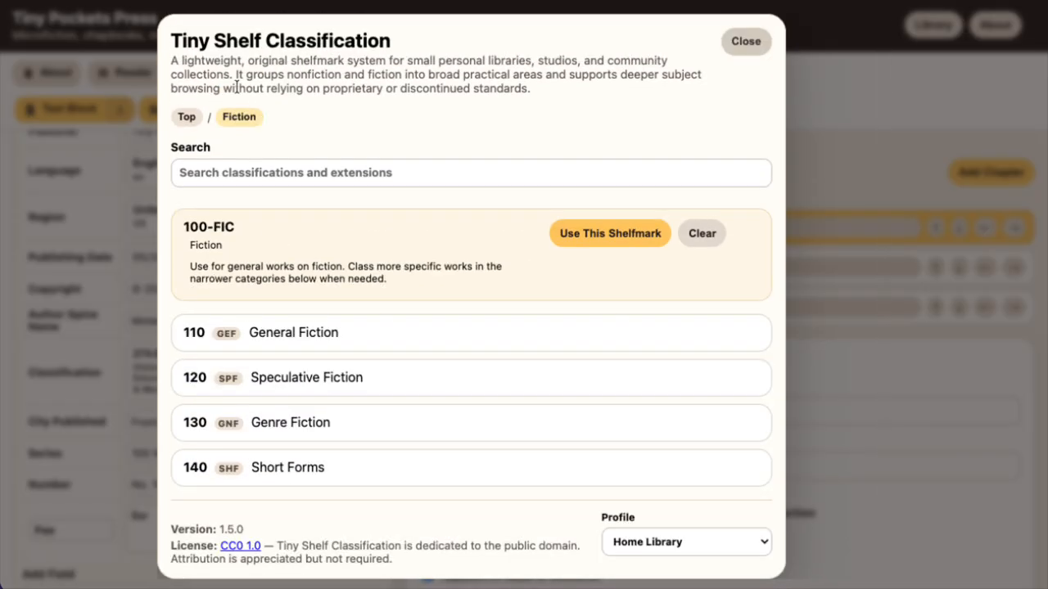
Open General Fiction (110-GEF) and read its usage description and its See also cross-references
left_click(250, 333)
scroll(281, 367, "down", 3)
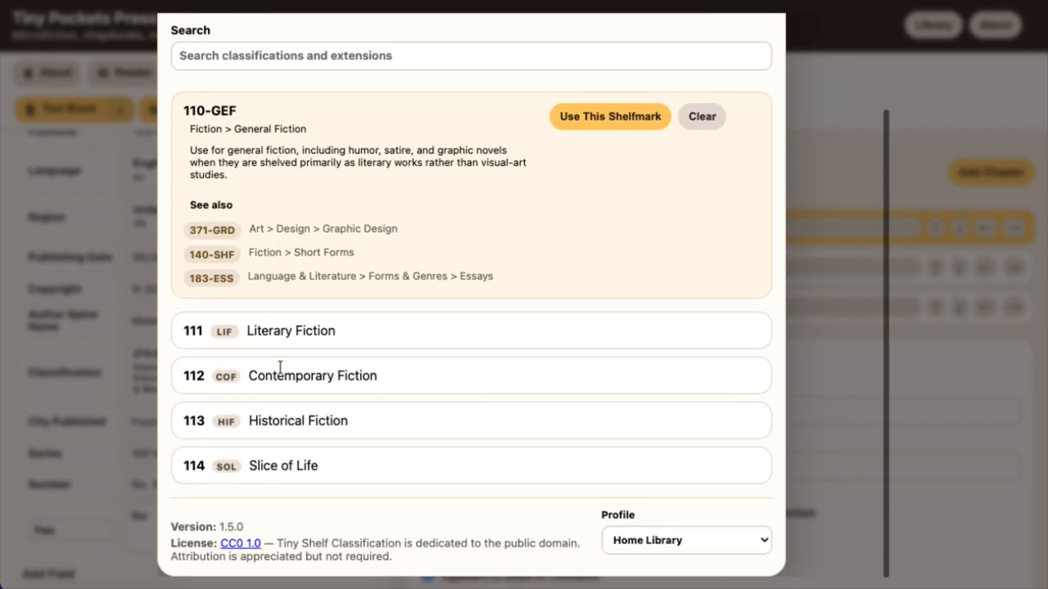
scroll(282, 374, "up", 2)
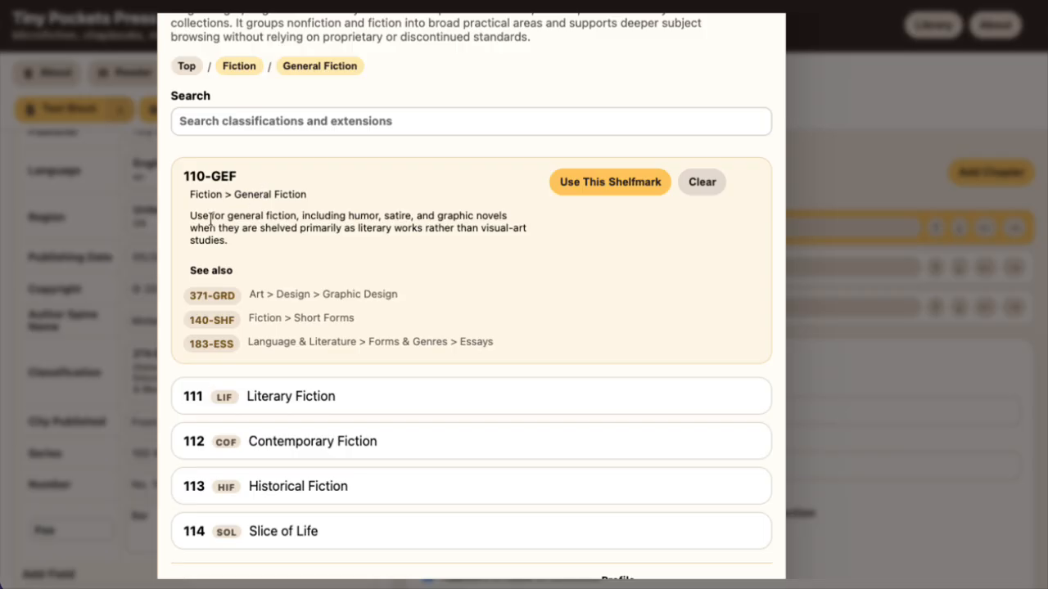
left_click_drag(190, 216, 242, 250)
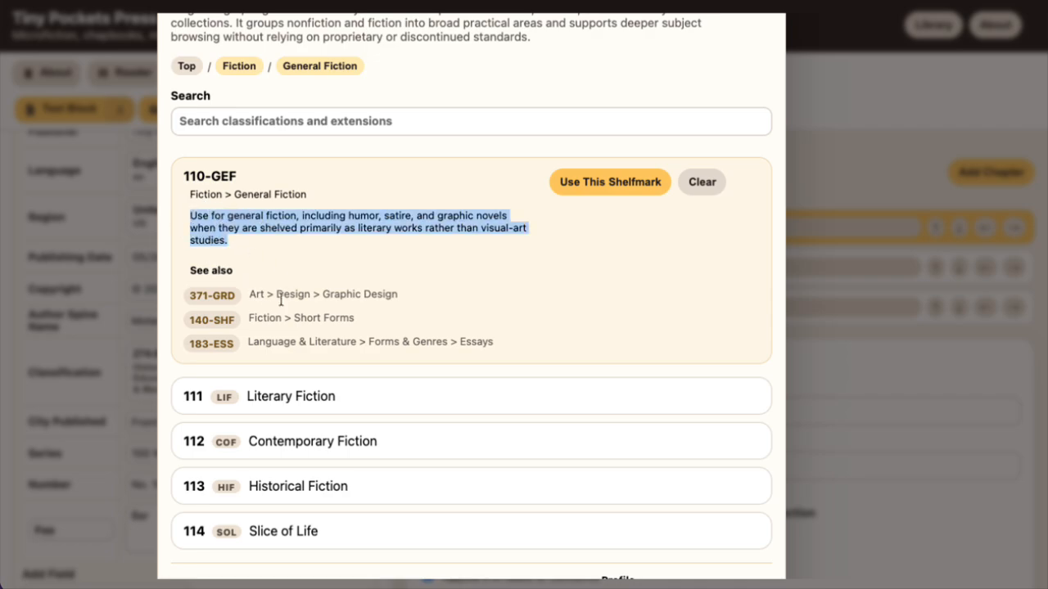
left_click(250, 317)
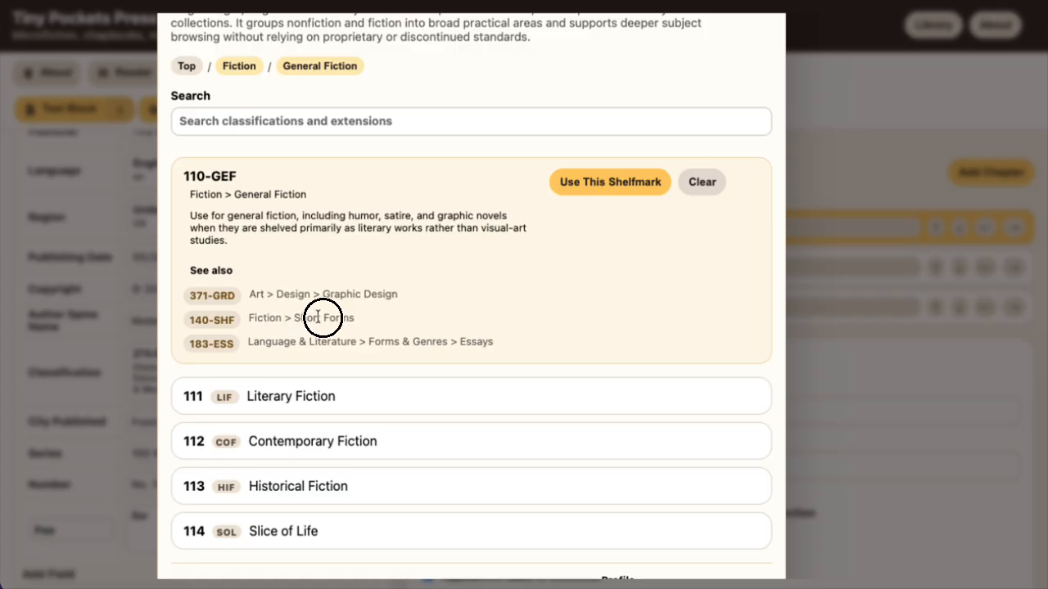
triple_click(350, 317)
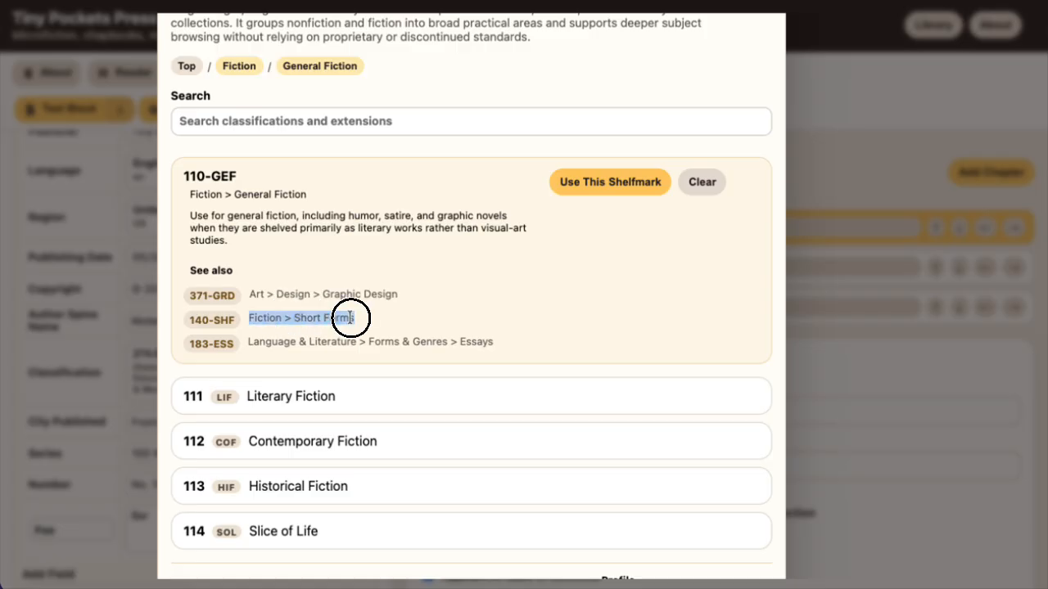
double_click(430, 341)
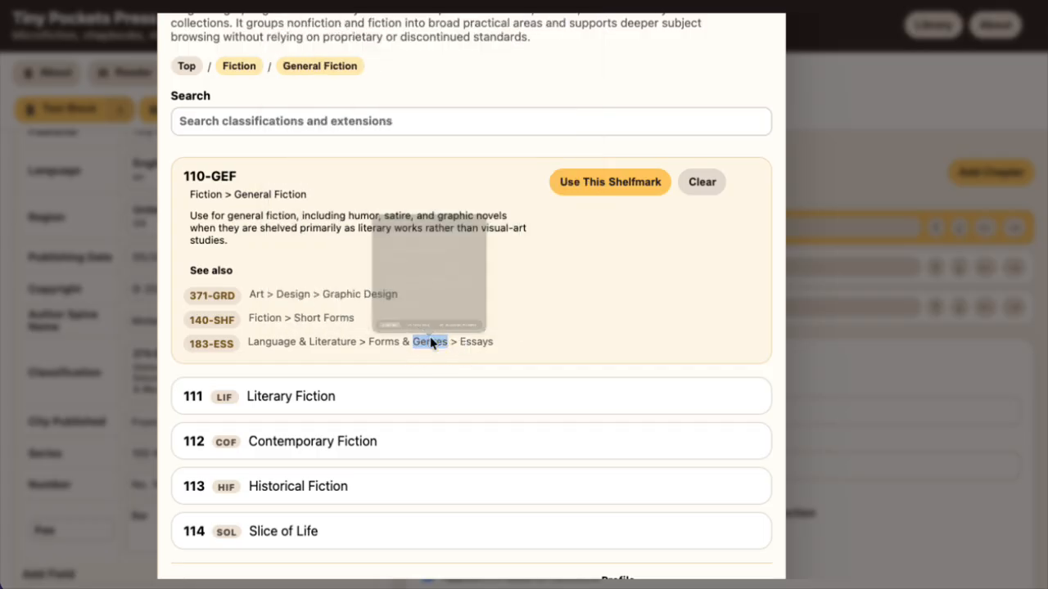
triple_click(496, 350)
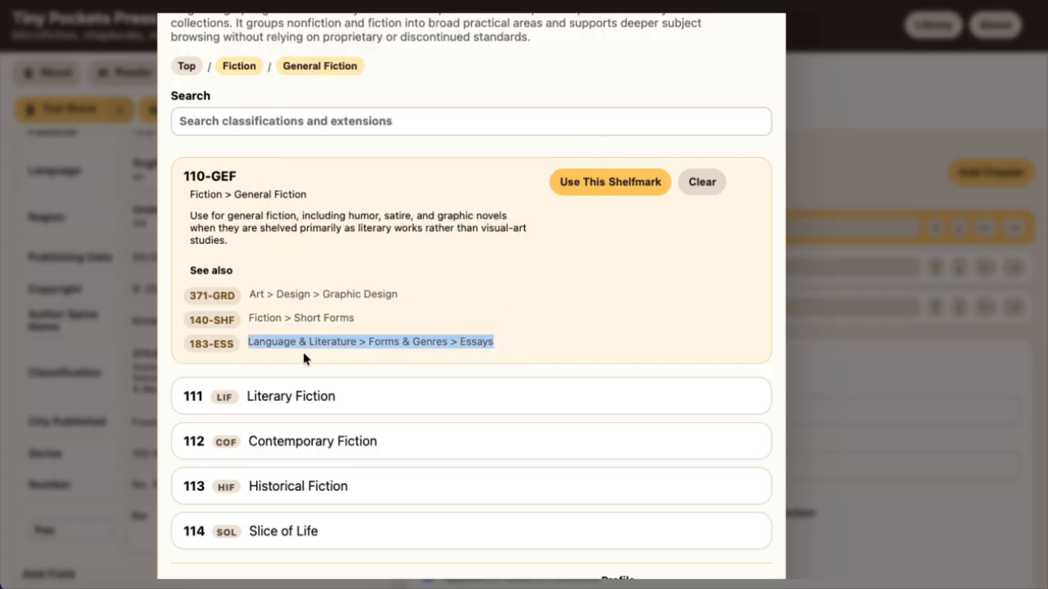
left_click(517, 333)
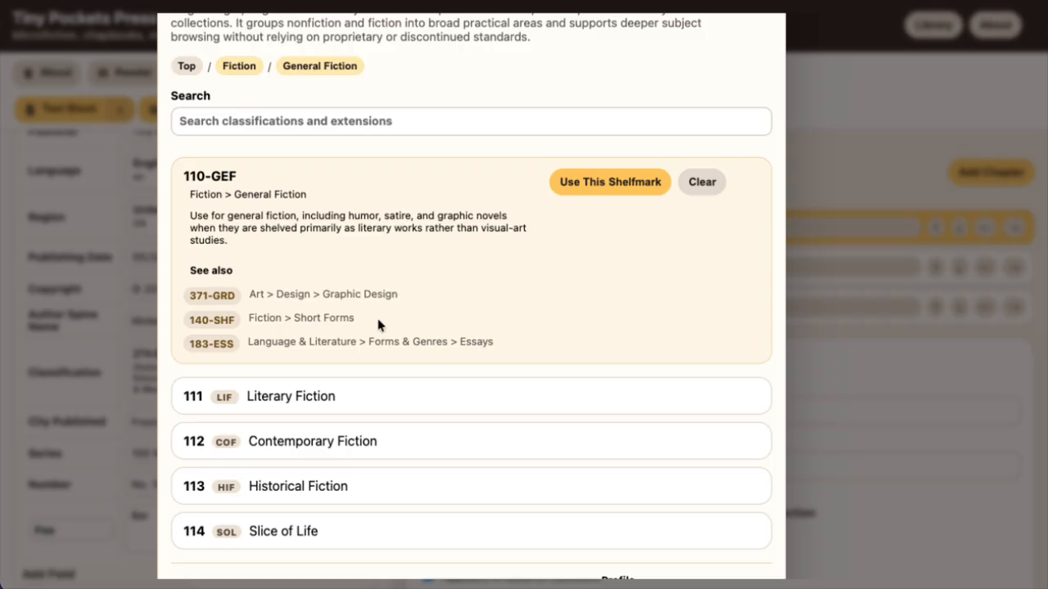
Open the Slice of Life category (114) under General Fiction, then return to the top level of the classification
scroll(379, 297, "down", 2)
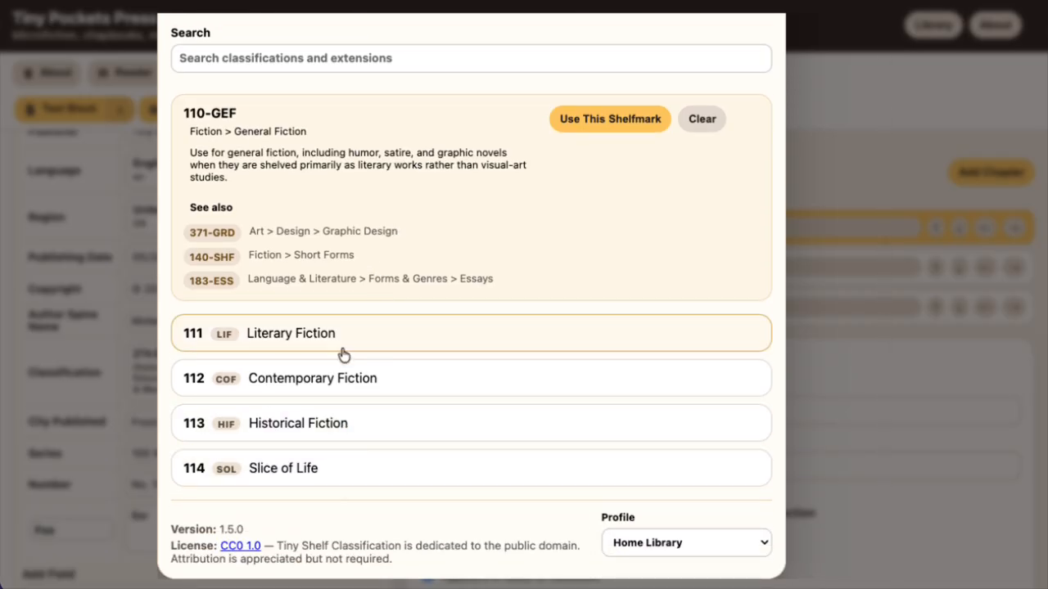
left_click(330, 467)
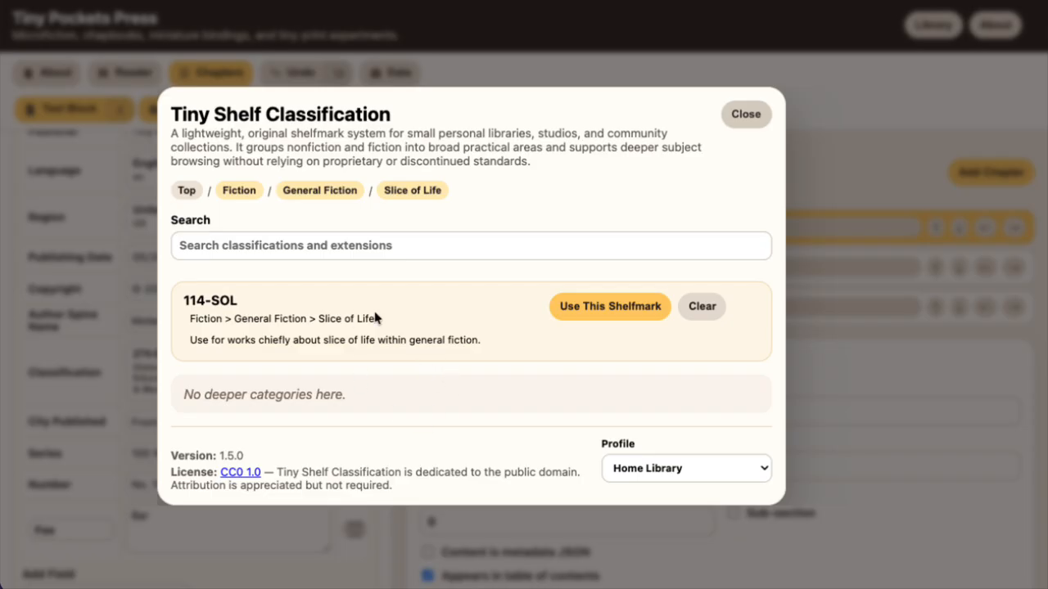
left_click(187, 190)
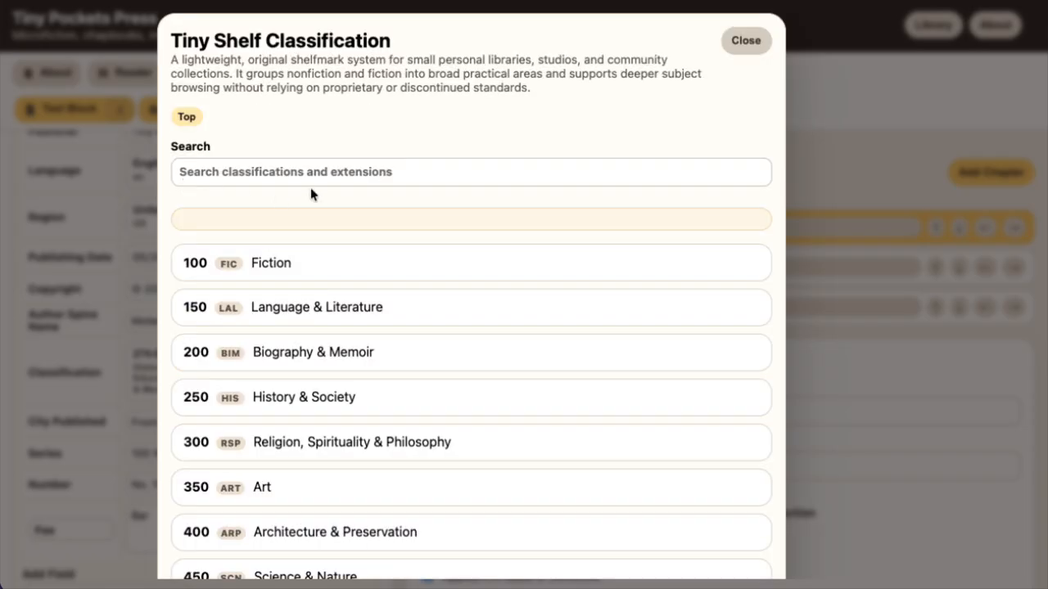
Search the classifications for maker, open Maker Spaces & Memory Labs, and inspect the extension in shelfmark 274-EDE.4
left_click(338, 168)
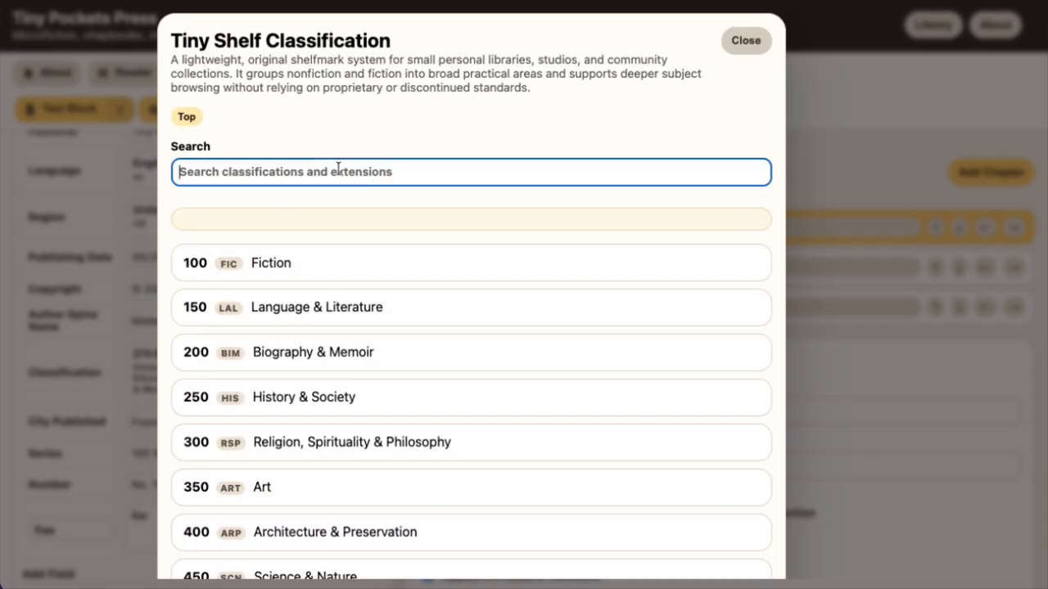
type("maker")
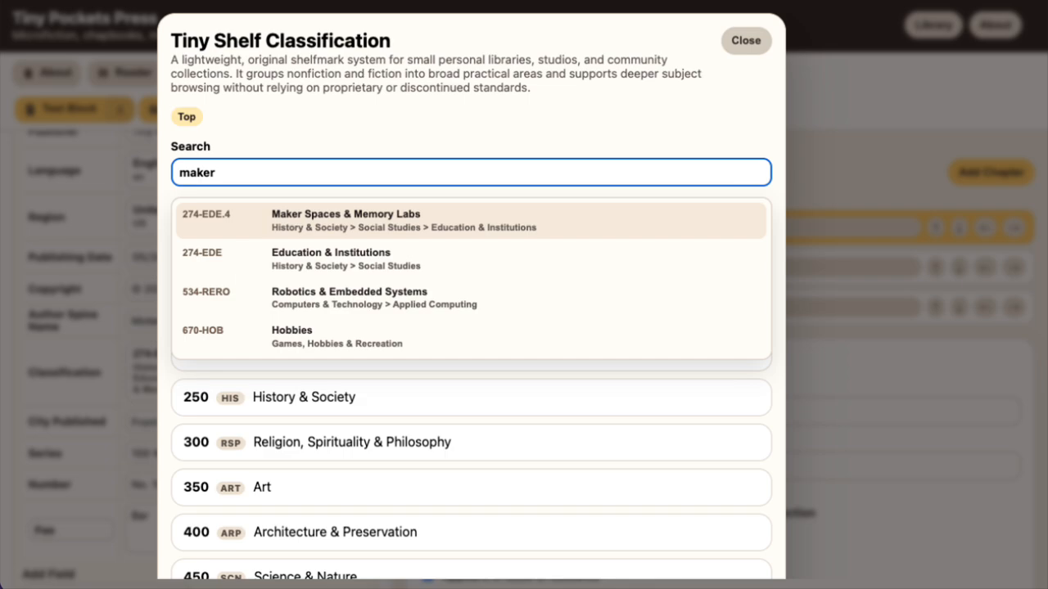
left_click(290, 217)
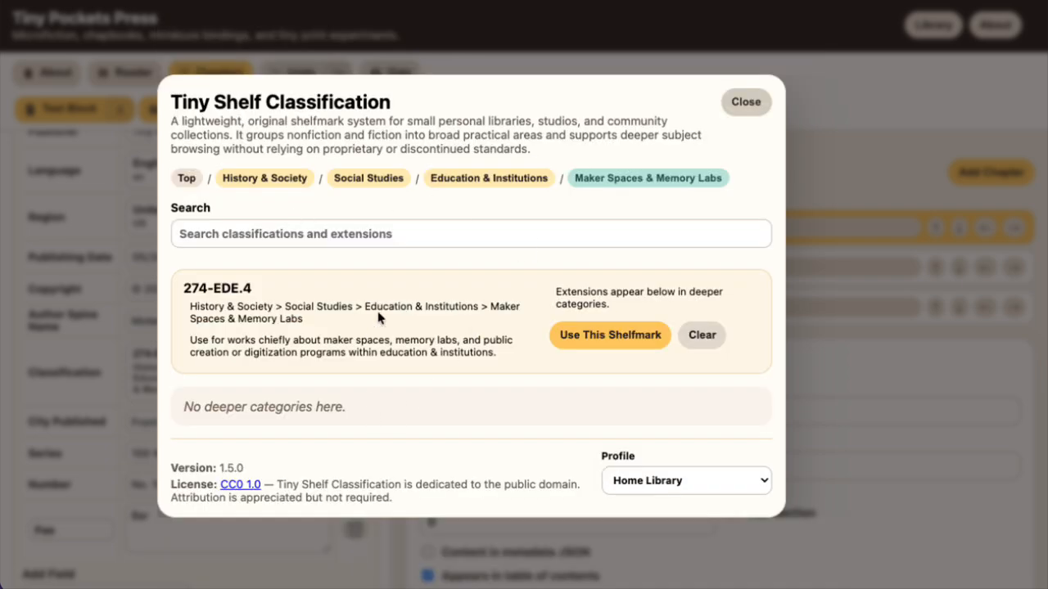
left_click_drag(236, 288, 255, 293)
Search the classifications for virg, open the Virginia entry under Local & Regional History, then close the classification browser without applying it
left_click(351, 237)
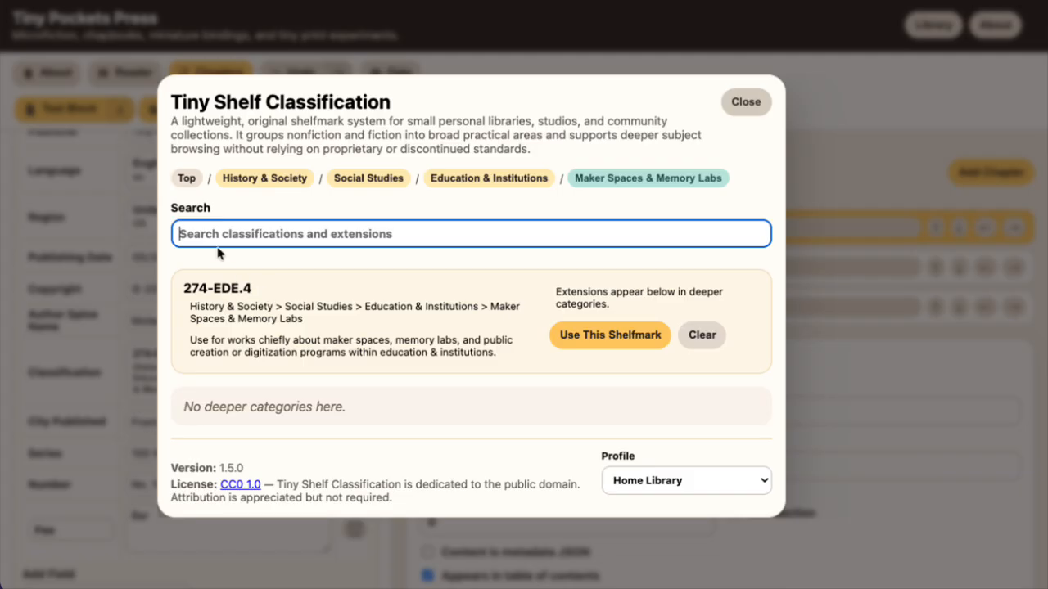
type("v")
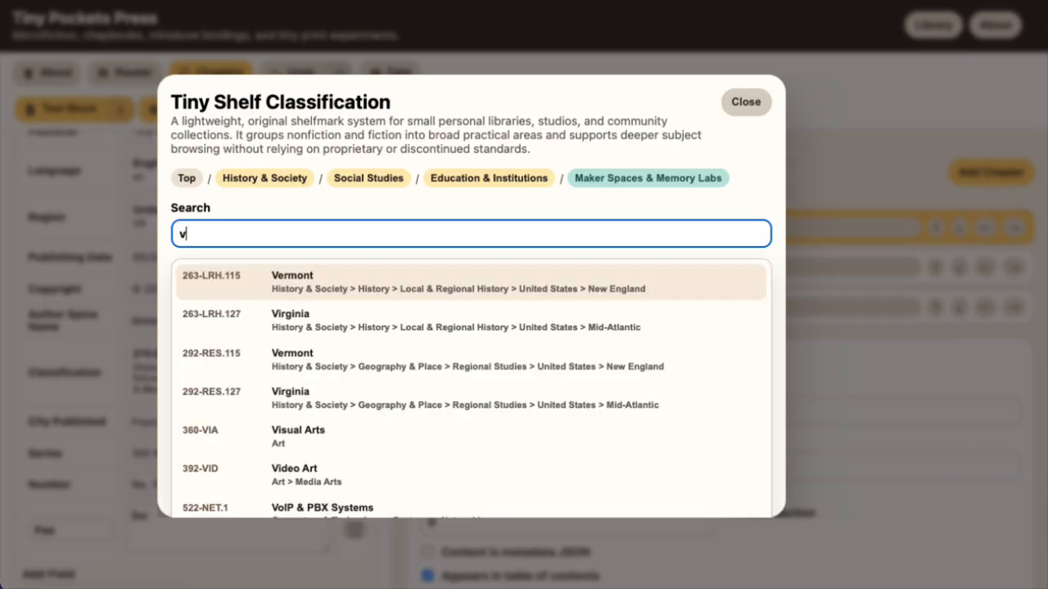
type("irgiia")
key("BackSpace")
key("BackSpace")
key("BackSpace")
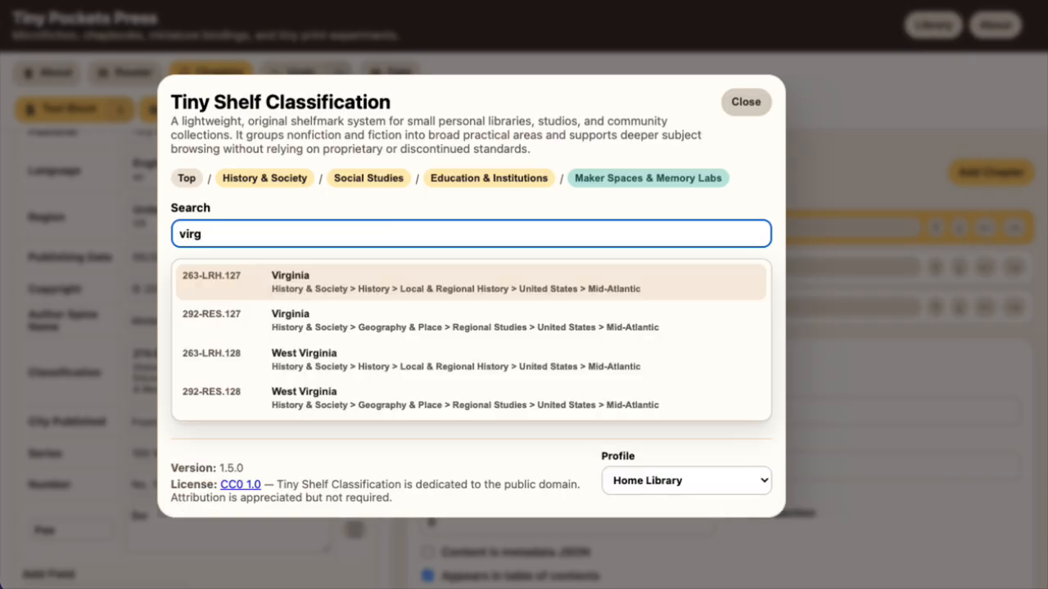
type("i")
key("BackSpace")
left_click(433, 273)
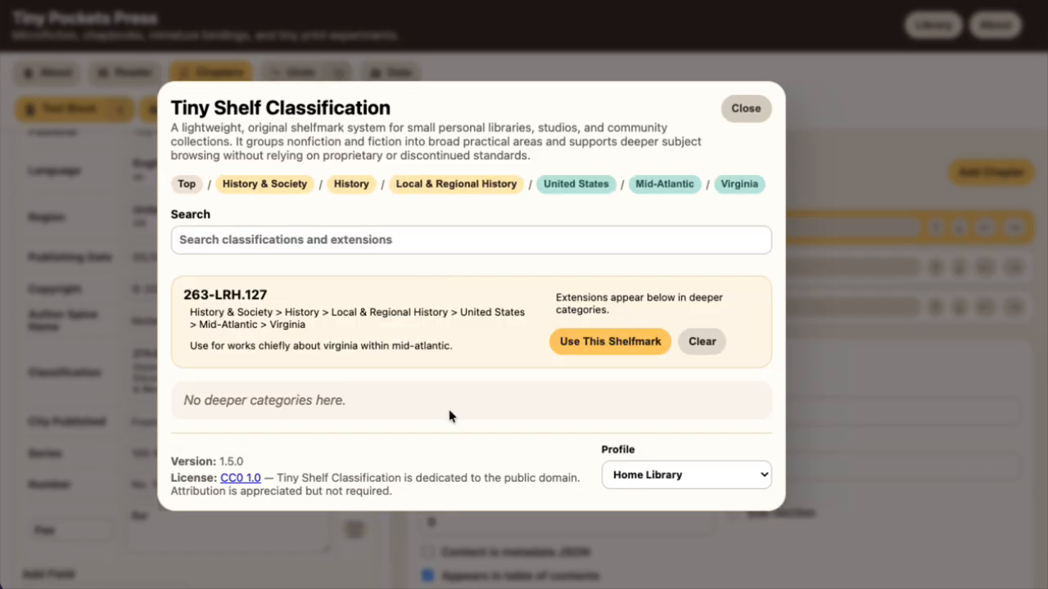
left_click(759, 109)
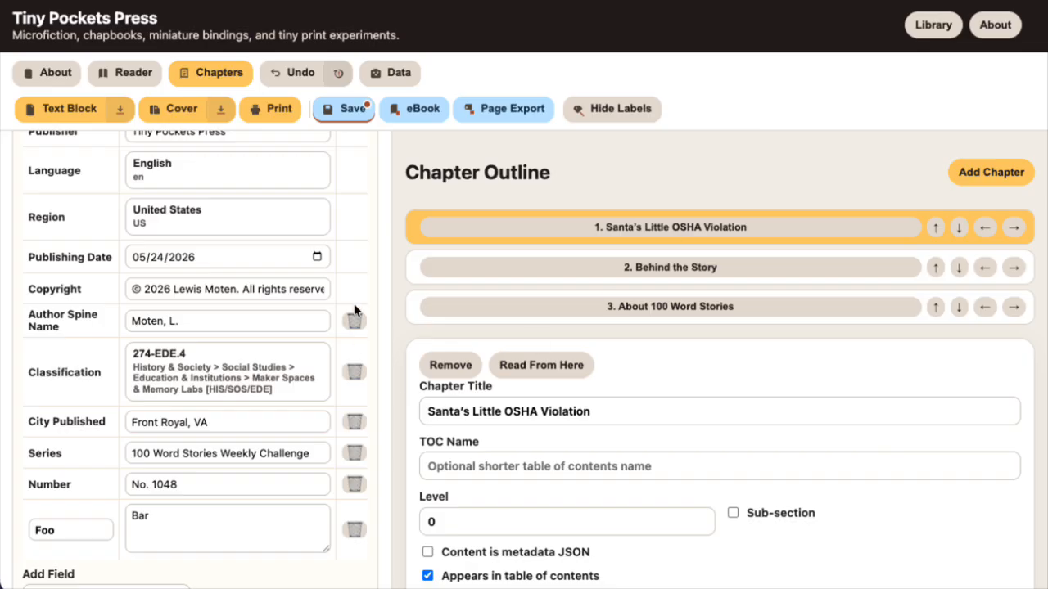
Expand the Copyright Page settings and review the copyright lines it contains
scroll(344, 233, "down", 10)
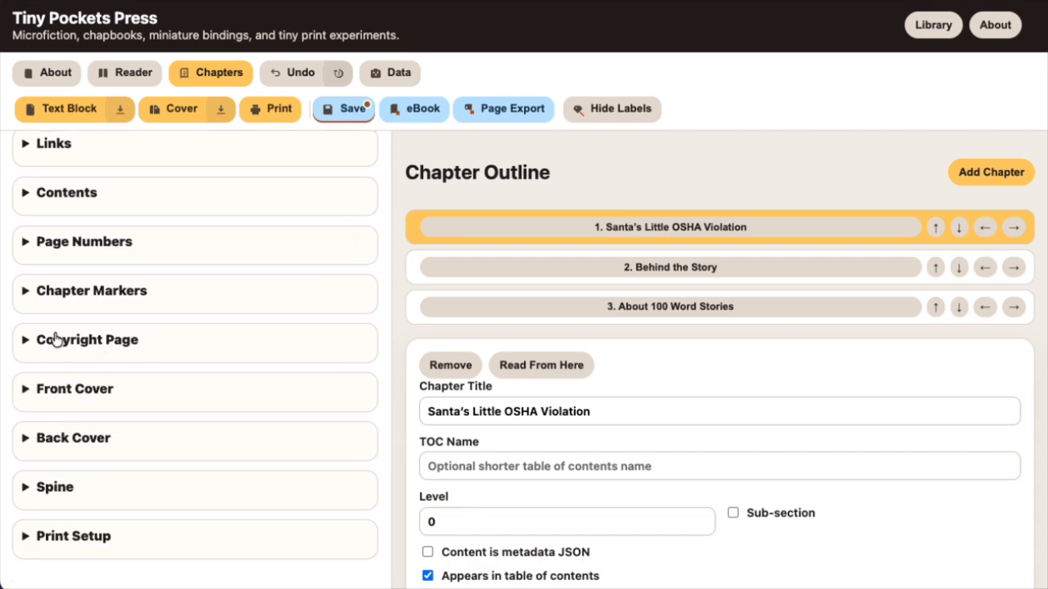
left_click(51, 341)
scroll(263, 325, "down", 4)
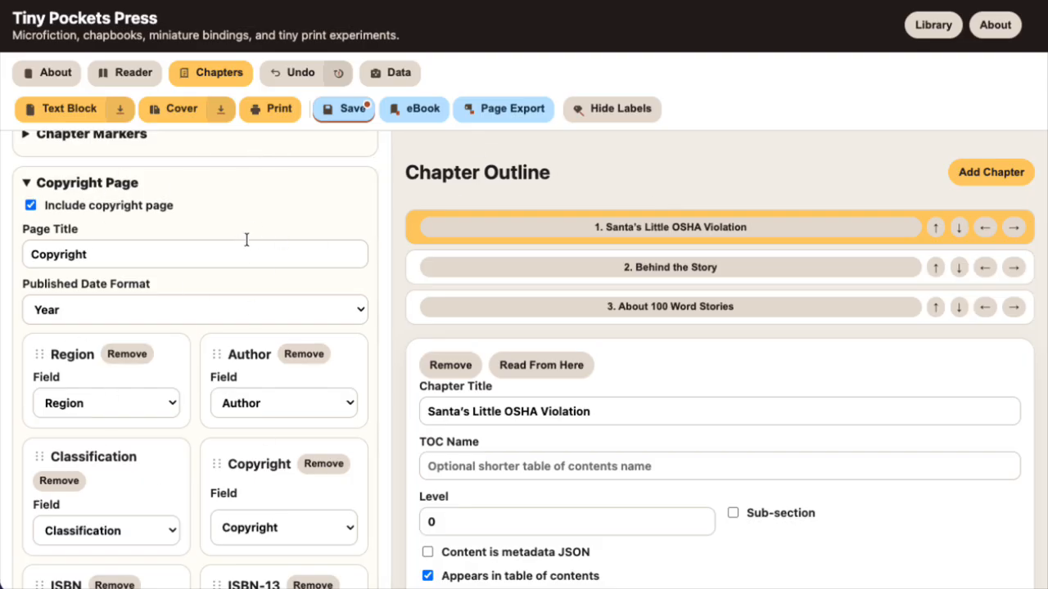
Switch to the reader preview and page forward from the front cover to the copyright page
left_click(115, 81)
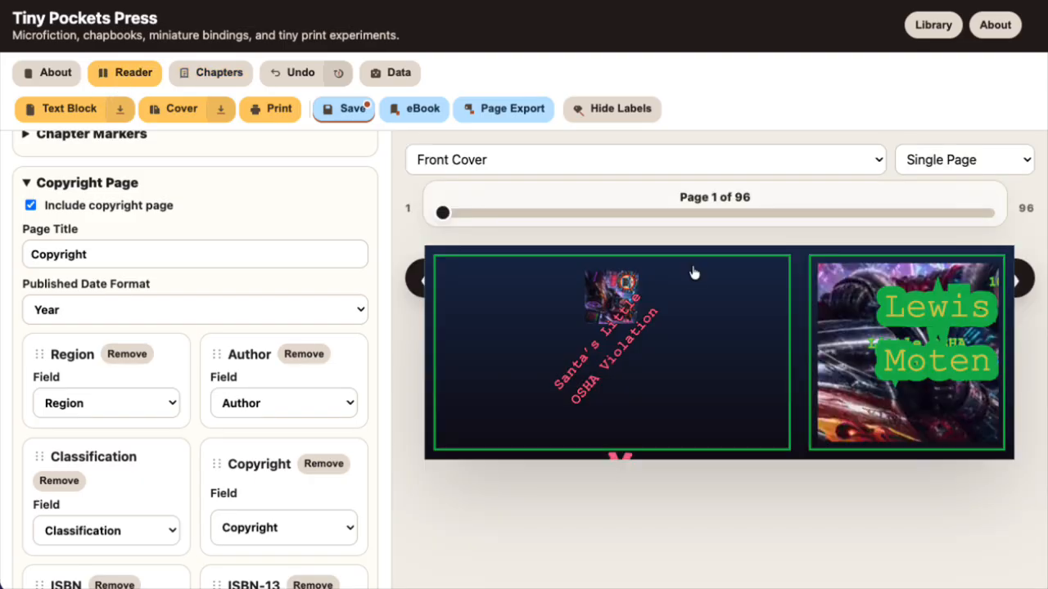
left_click(878, 162)
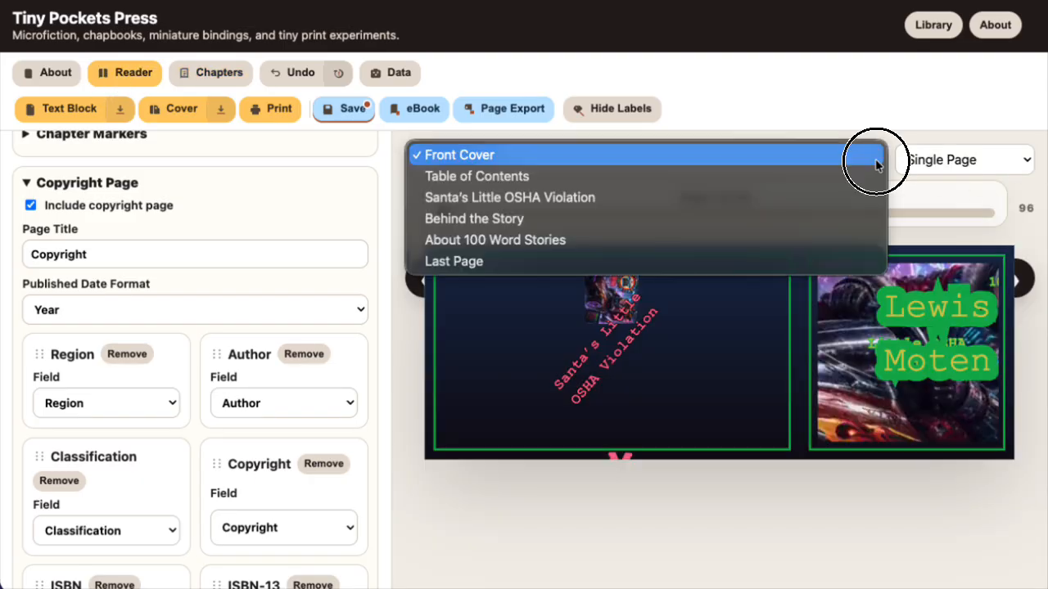
left_click(875, 164)
left_click(1019, 280)
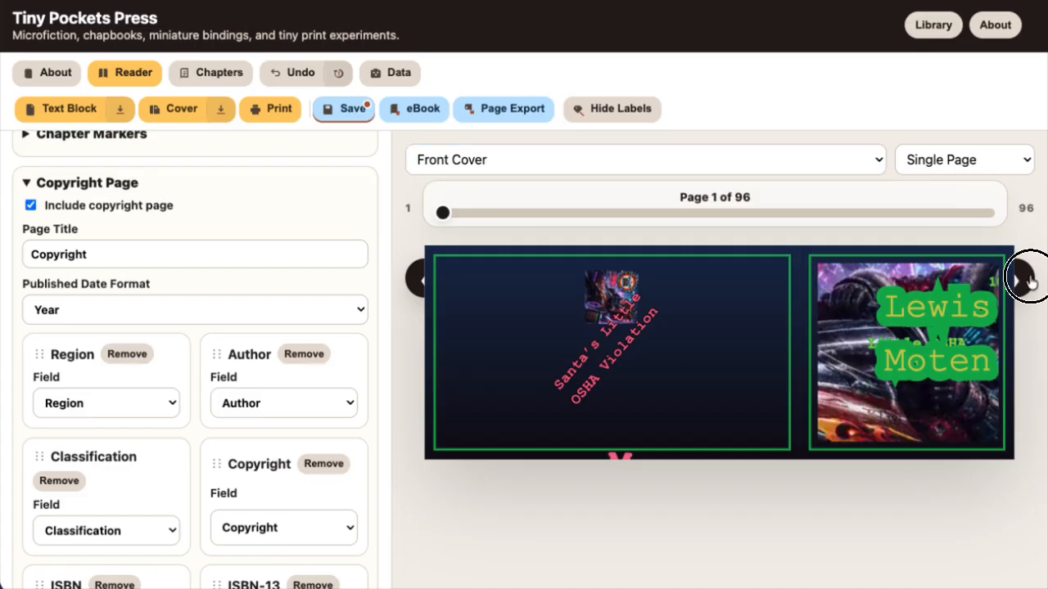
left_click(1031, 281)
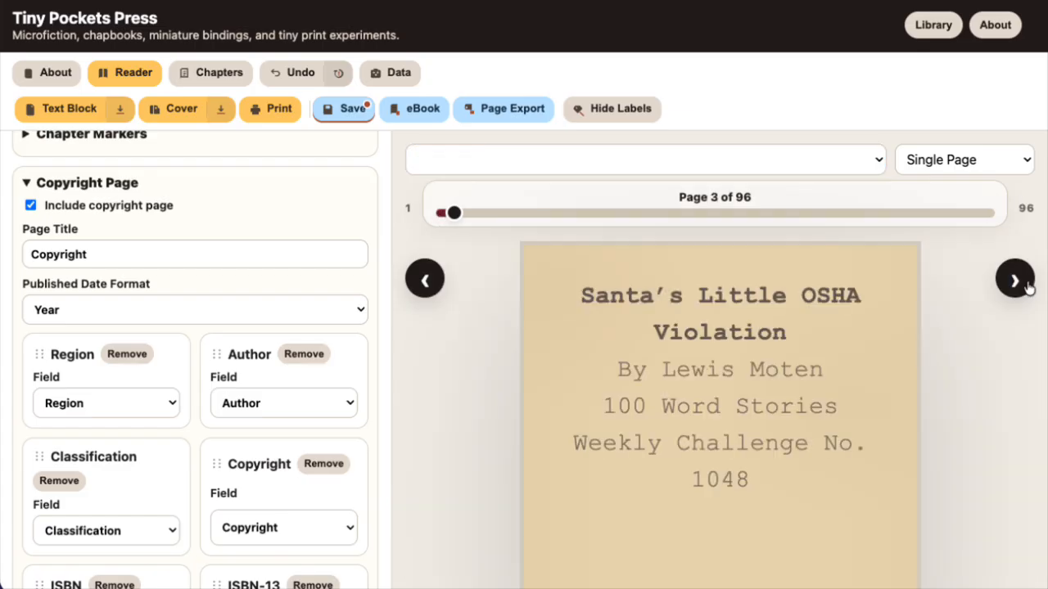
scroll(882, 418, "down", 1)
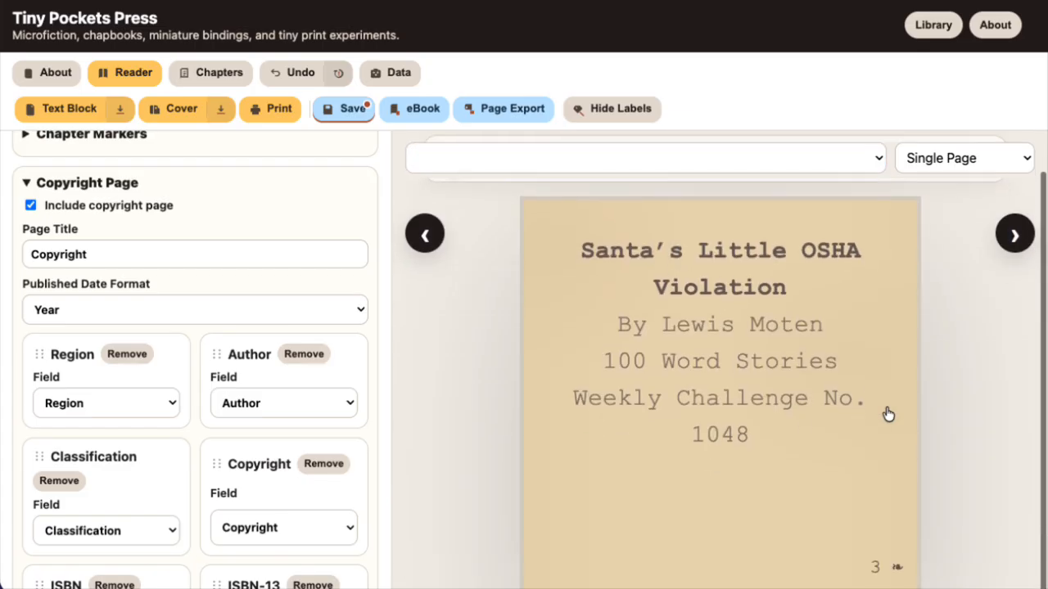
left_click(1013, 259)
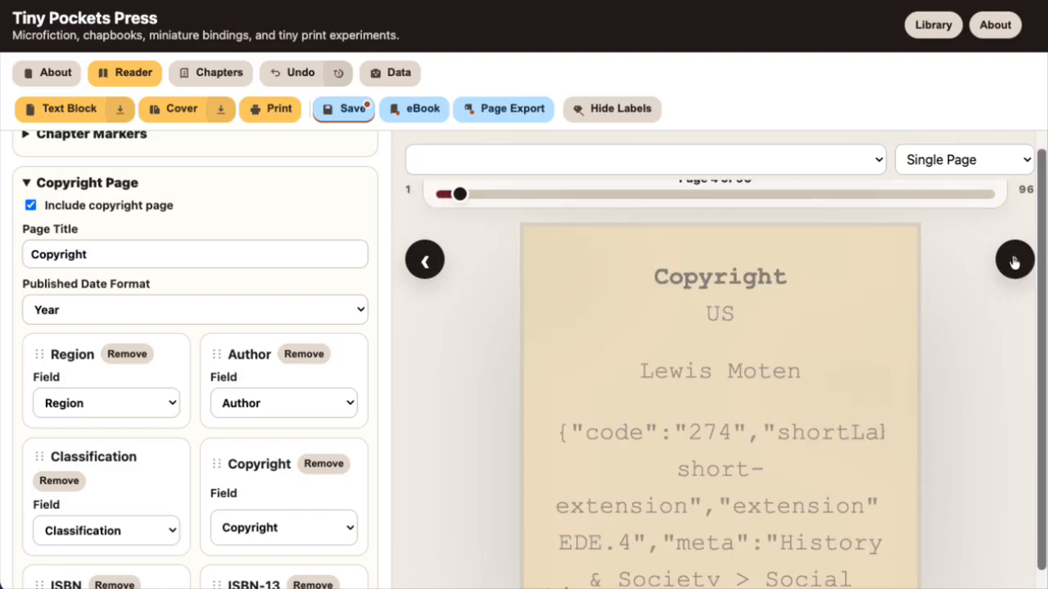
scroll(764, 302, "down", 1)
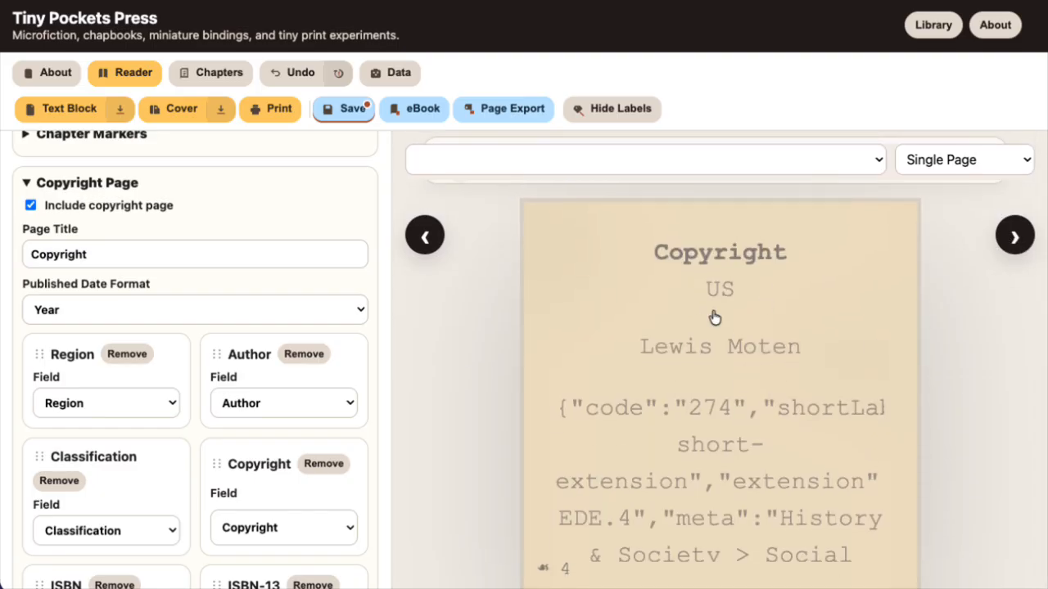
Change the Classification line on the copyright page to use the Author Spine Name field
scroll(314, 379, "down", 3)
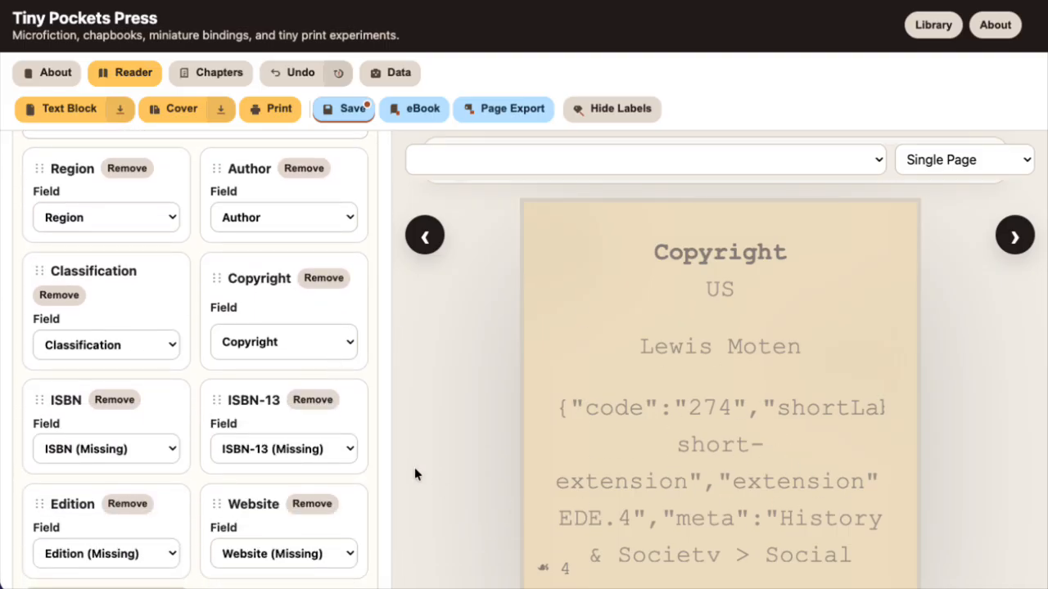
scroll(355, 474, "down", 2)
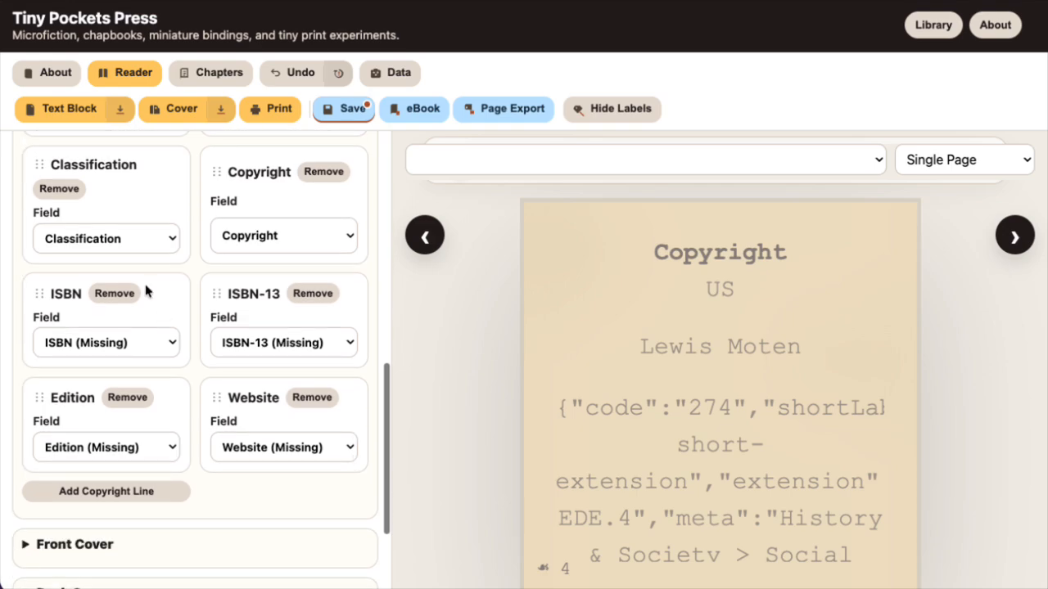
left_click(116, 236)
left_click(101, 212)
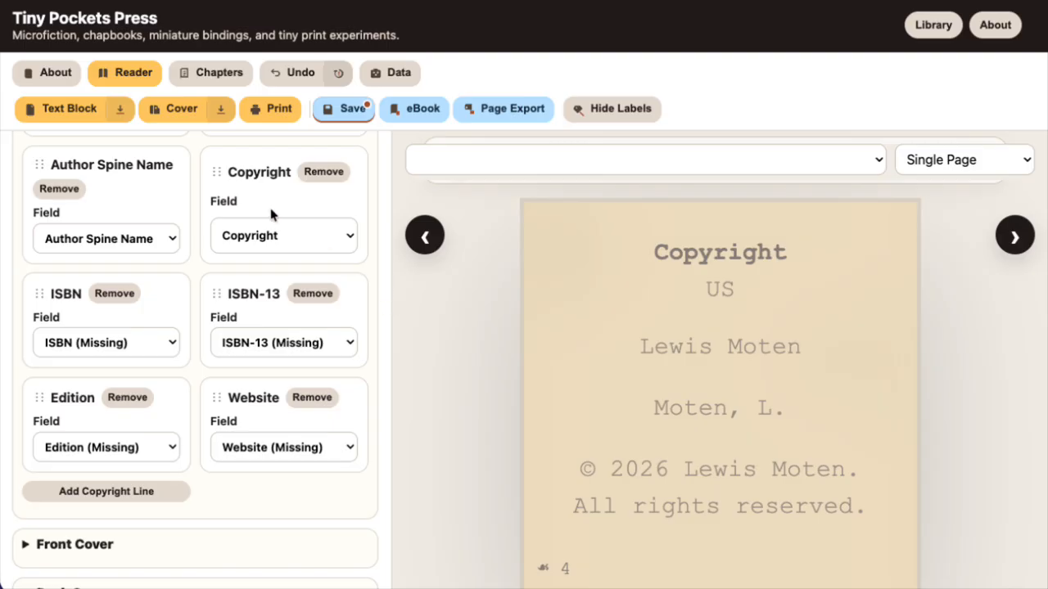
Look through the fields available for the Author Spine Name copyright line, leaving the selection as it is
scroll(271, 213, "up", 3)
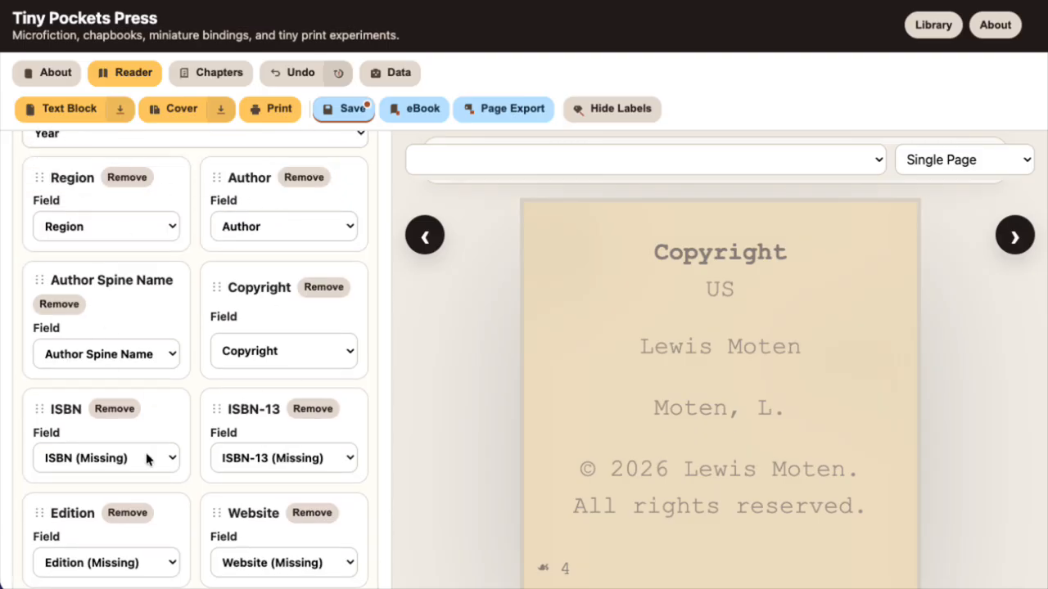
left_click(127, 353)
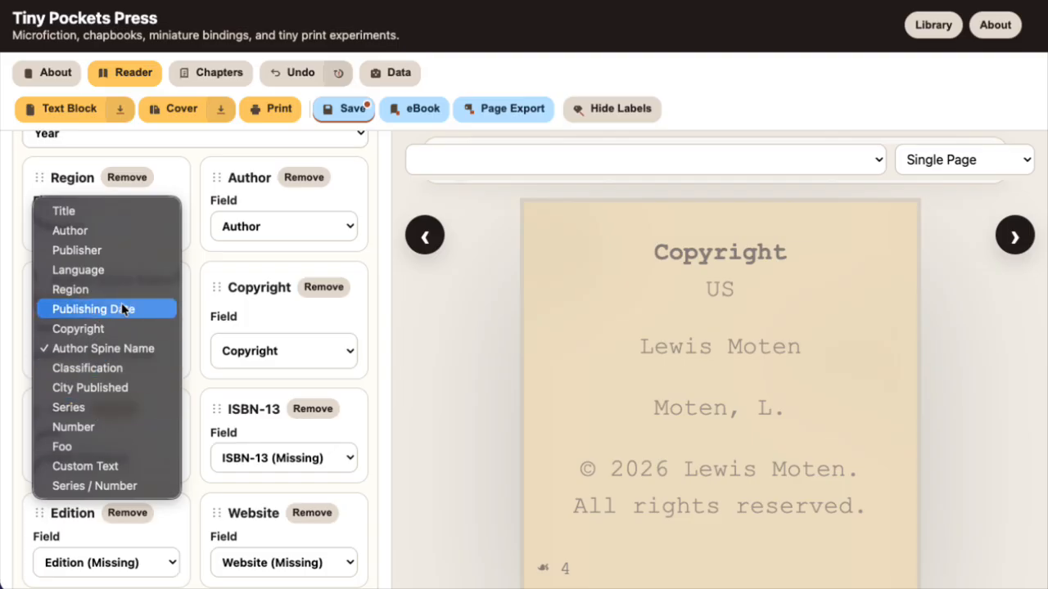
left_click(195, 252)
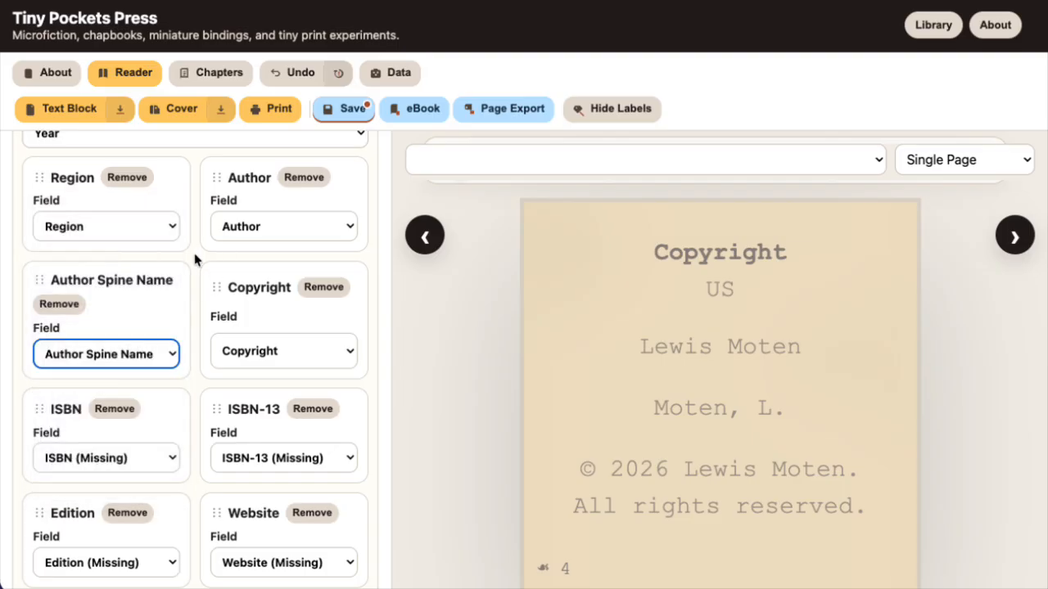
Expand the Front Cover settings, show the Front Cover in the preview, and move the Title text row below the Author row
scroll(192, 249, "down", 3)
scroll(193, 254, "down", 3)
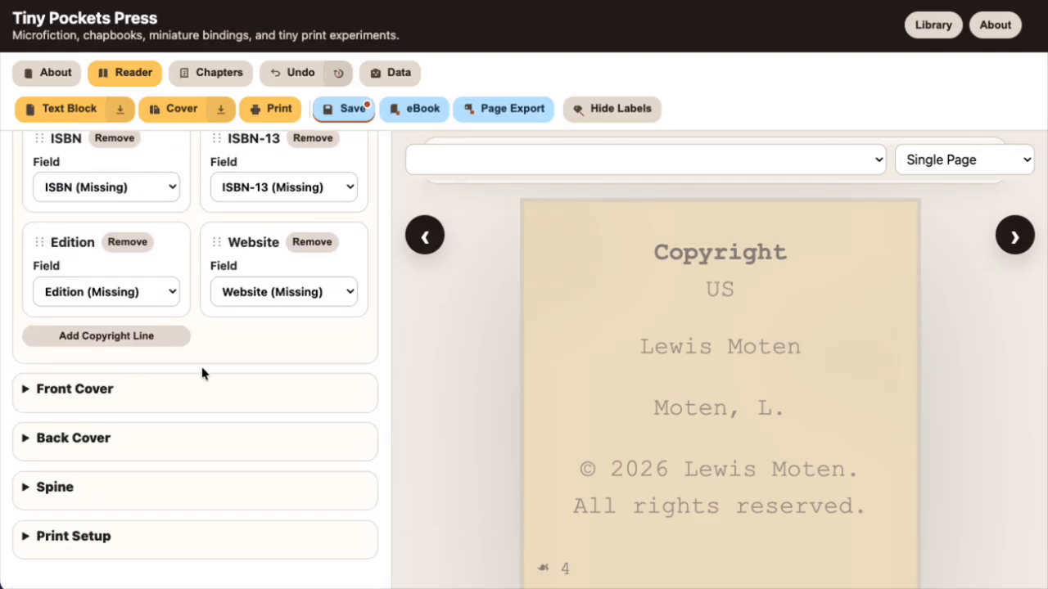
left_click(57, 403)
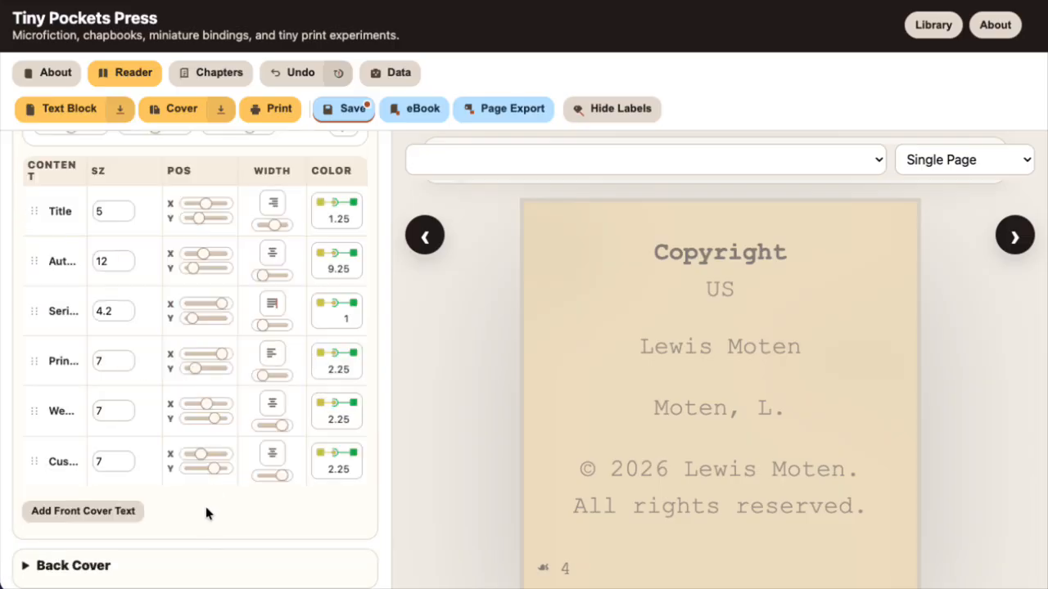
scroll(56, 287, "up", 2)
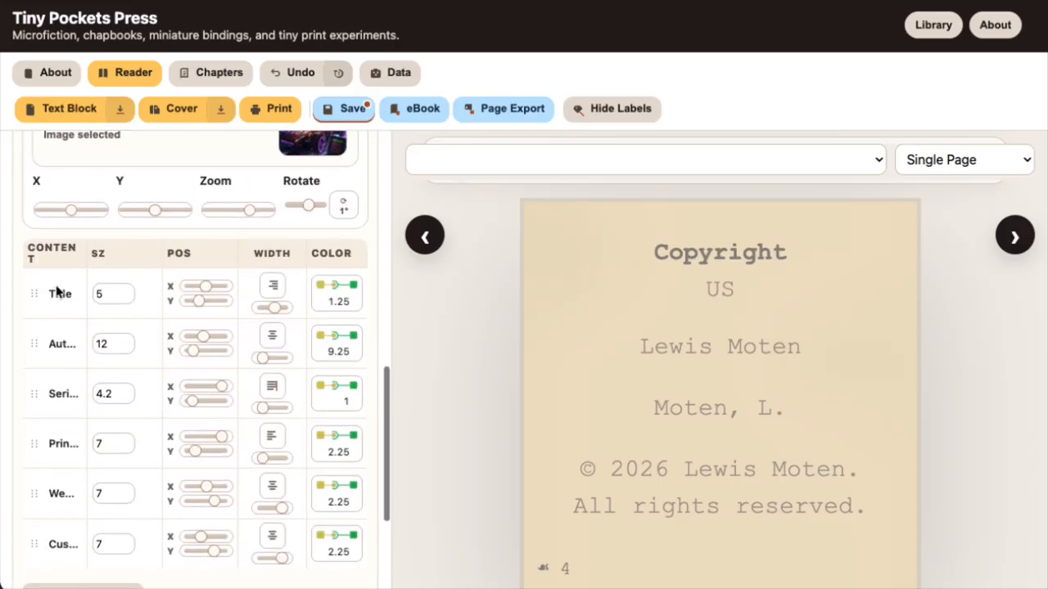
scroll(56, 286, "down", 2)
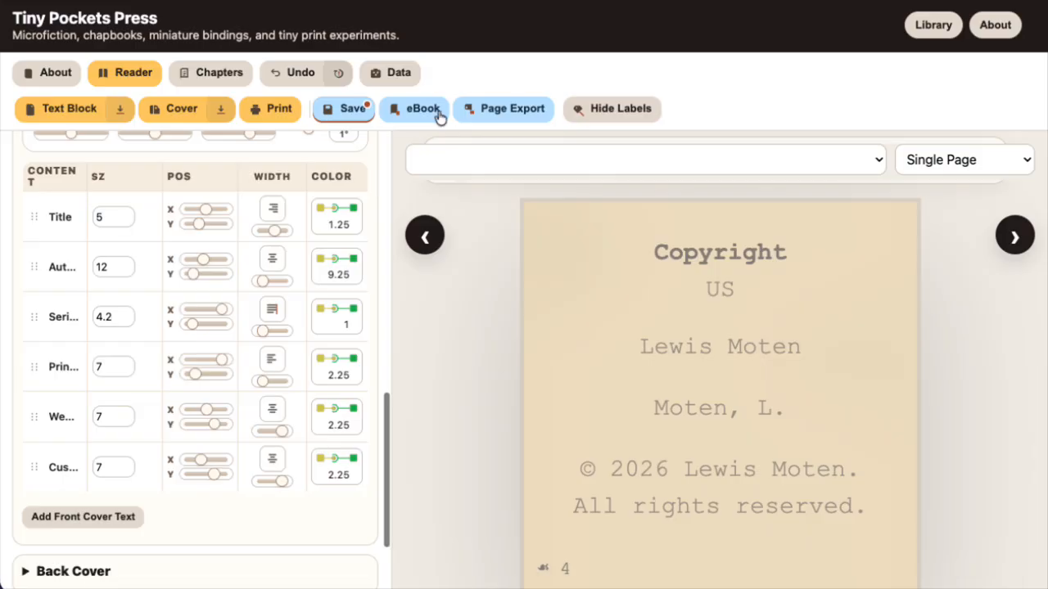
left_click(837, 160)
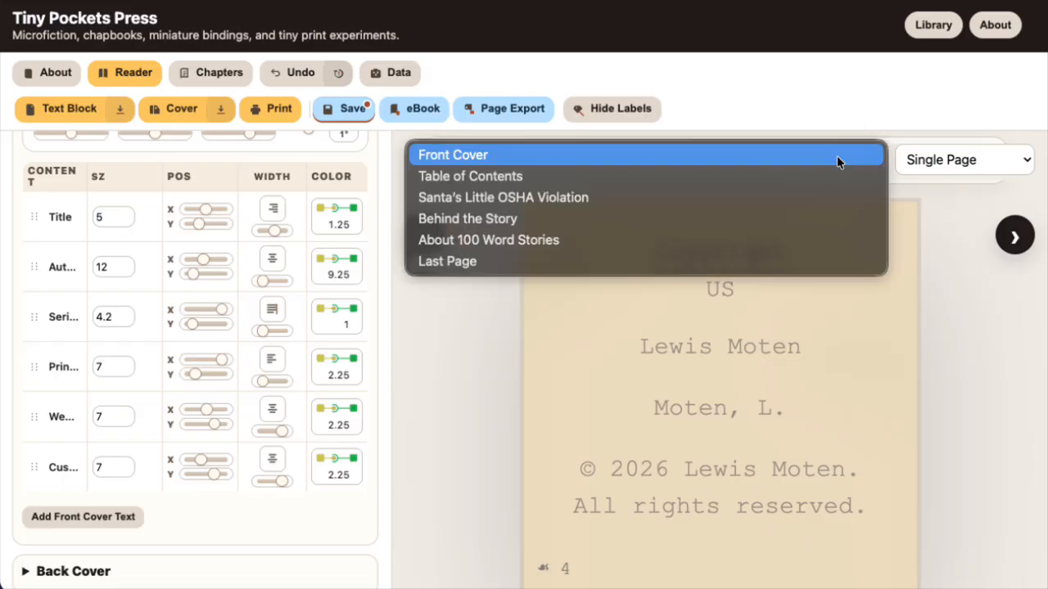
left_click(612, 161)
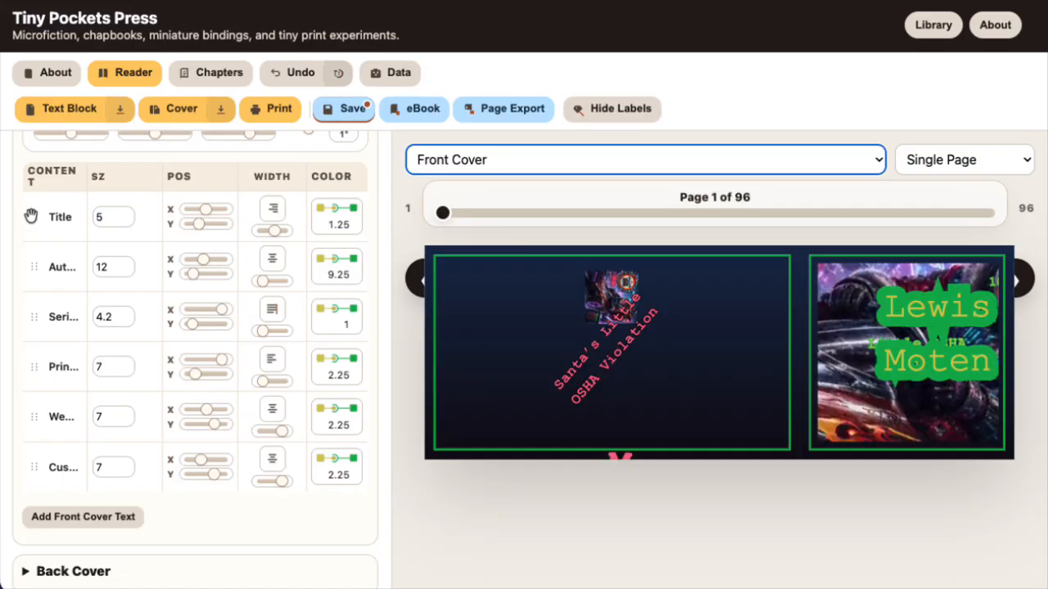
left_click_drag(30, 216, 34, 293)
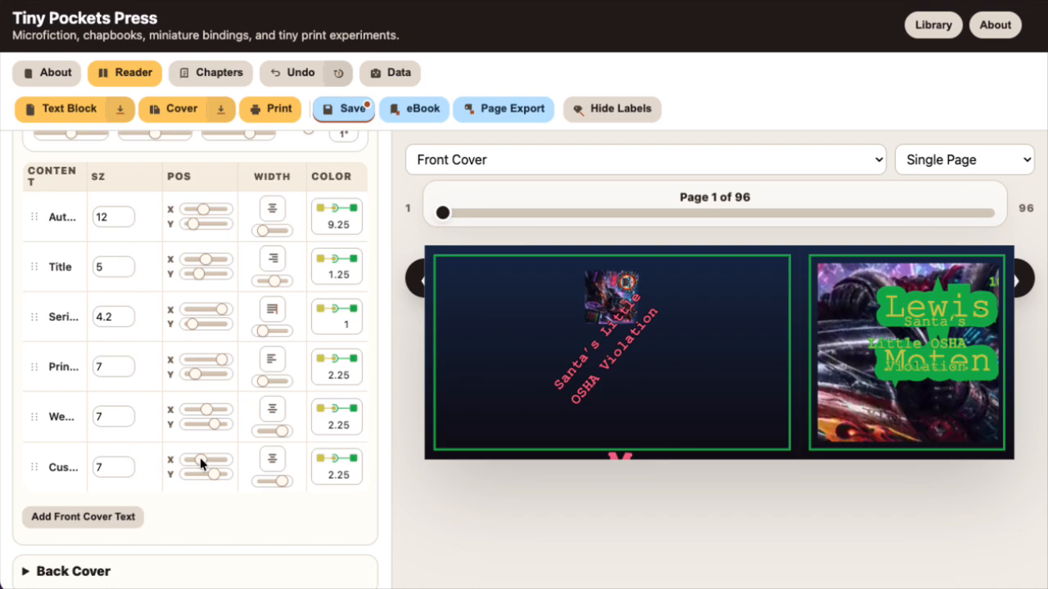
Remove the Cus… and We… rows from the front cover text, and move the Prin… row above the Series row
mouse_move(201, 462)
left_mouse_down()
mouse_move(218, 468)
mouse_move(188, 466)
left_mouse_up()
left_click_drag(34, 467, 270, 520)
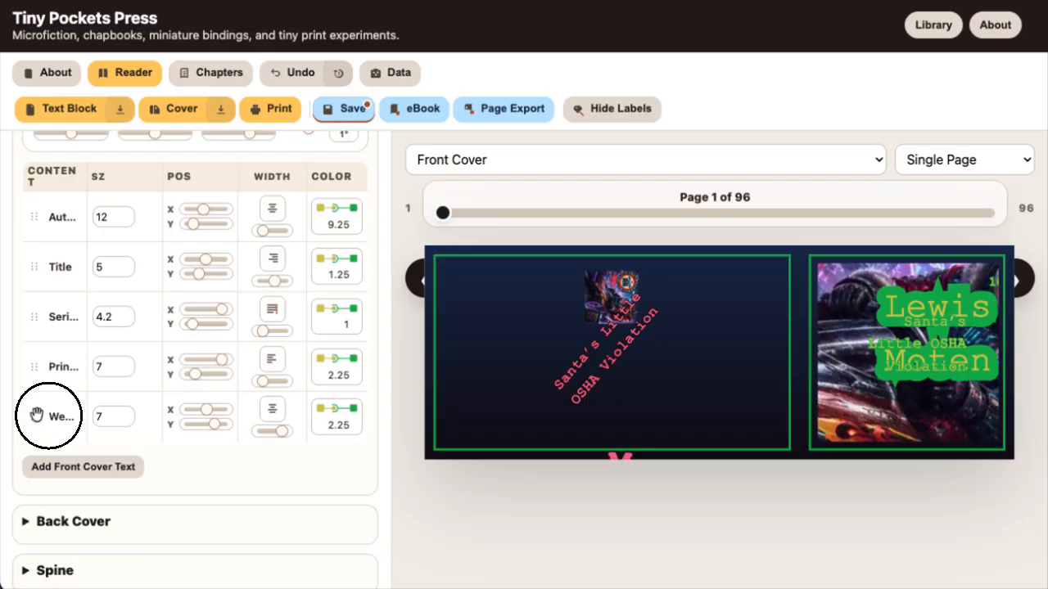
left_click_drag(37, 415, 269, 464)
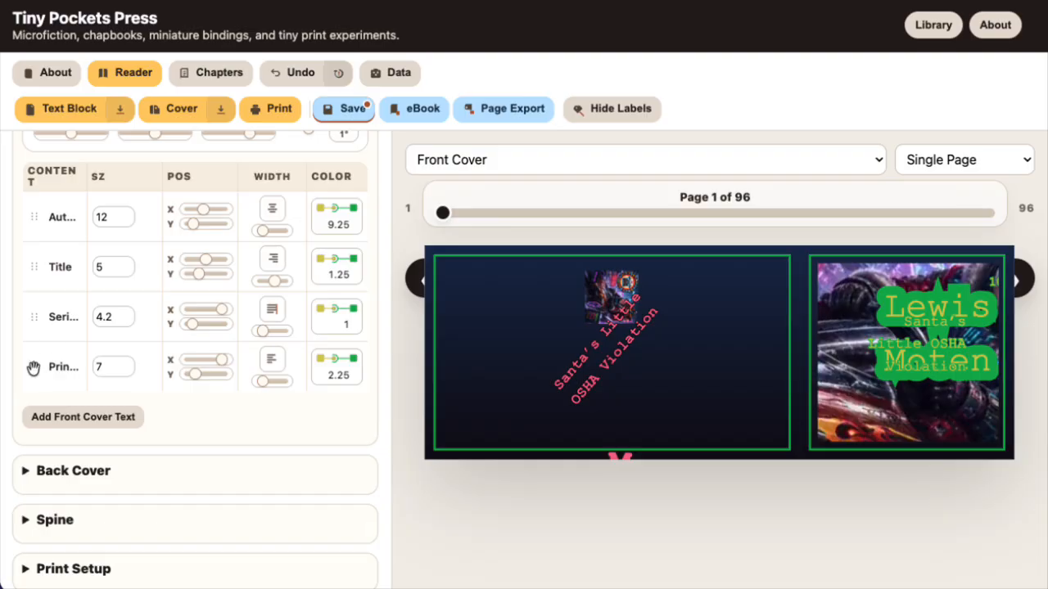
left_click_drag(33, 368, 35, 283)
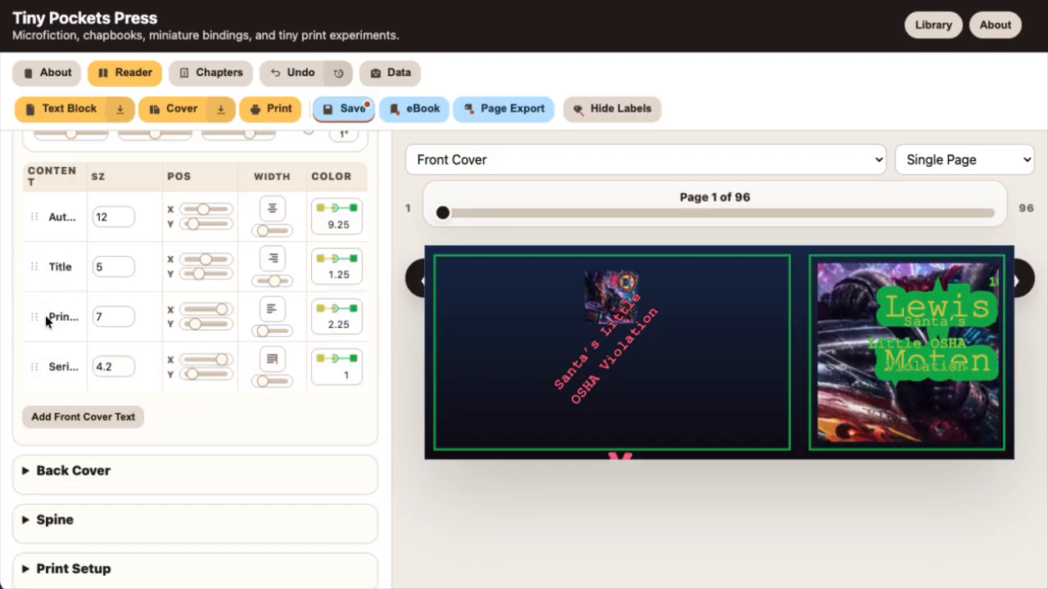
Add the Foo field to the front cover text and set its size to 9.5
left_click(71, 416)
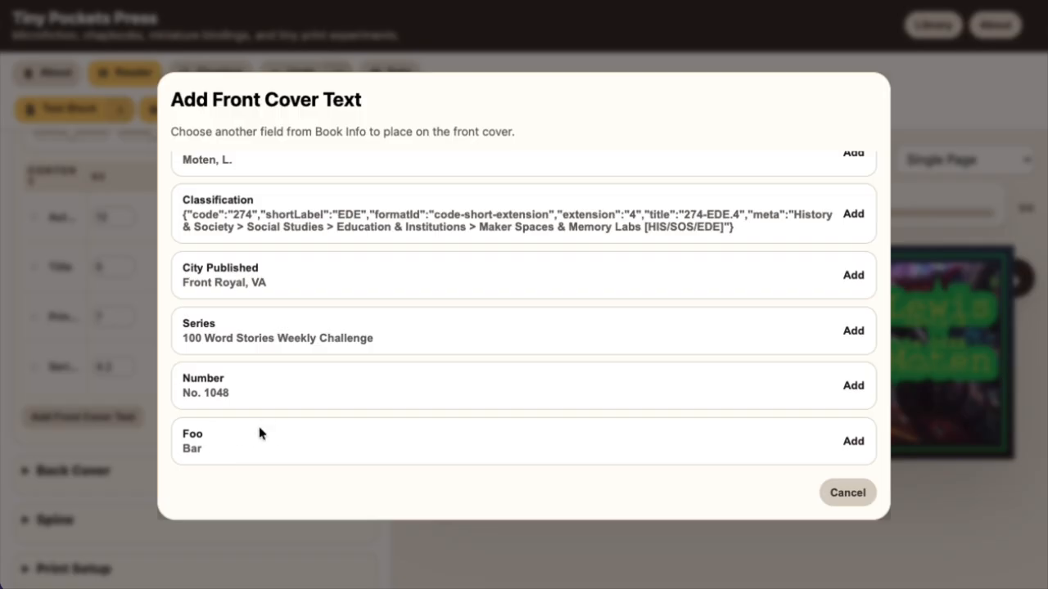
left_click(852, 441)
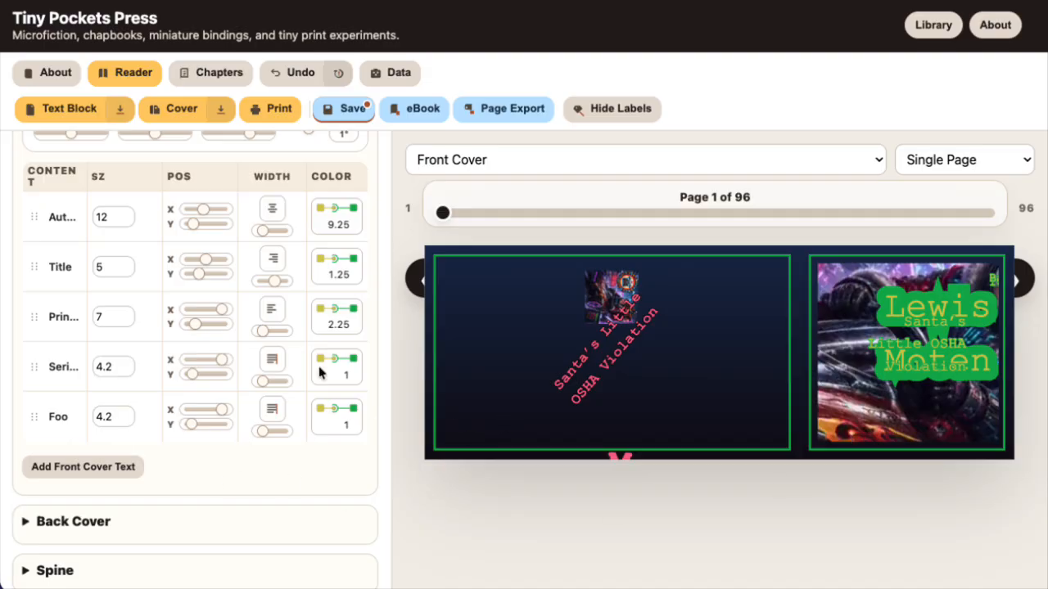
double_click(126, 410)
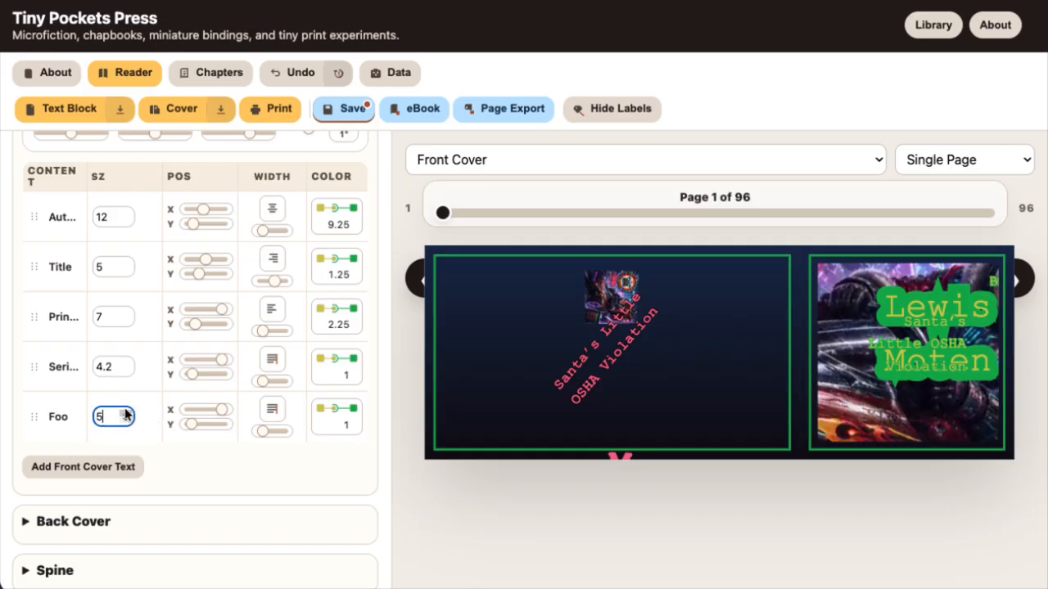
triple_click(126, 411)
triple_click(126, 410)
triple_click(126, 410)
Widen the Foo text and adjust its horizontal position so the whole word Bar fits near the front cover's upper-left corner
left_click_drag(221, 410, 194, 407)
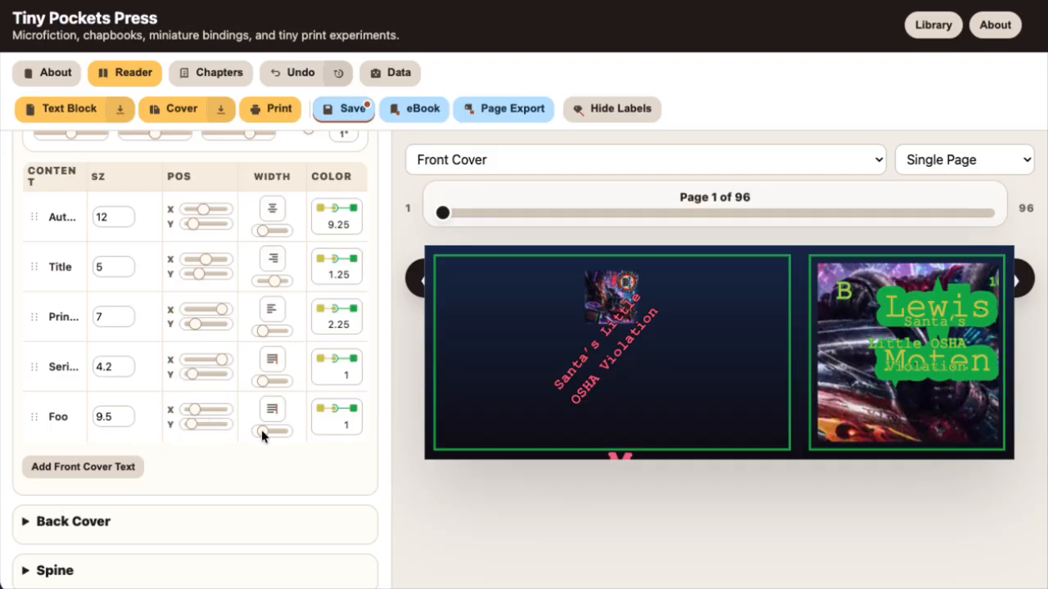
mouse_move(262, 431)
left_mouse_down()
mouse_move(281, 432)
mouse_move(270, 432)
left_mouse_up()
left_click_drag(193, 414, 203, 416)
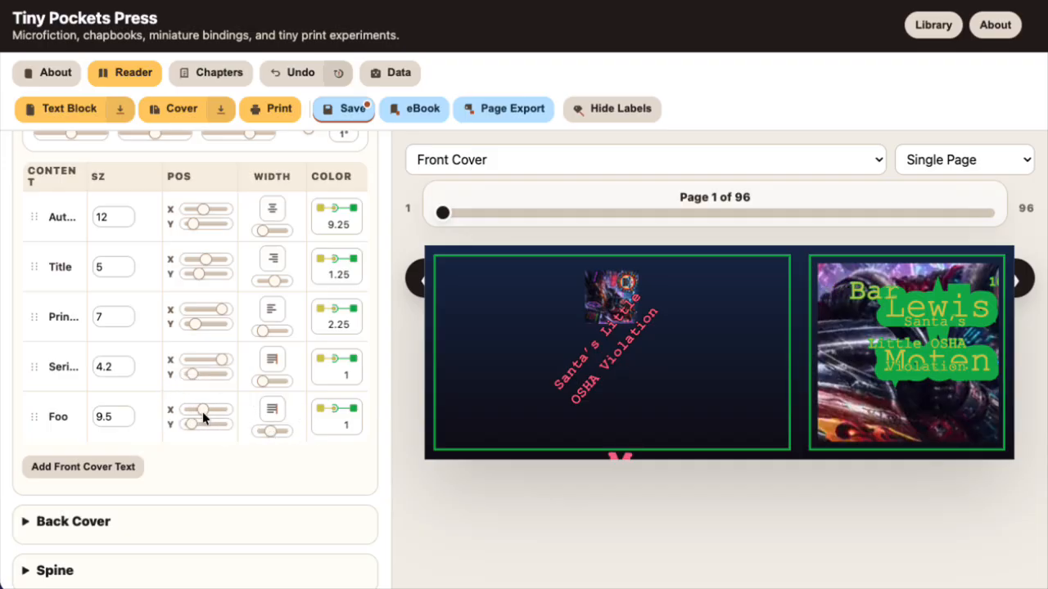
Fine-tune the width of the Foo text so the whole word Bar fits on the front cover
left_click_drag(270, 432, 281, 431)
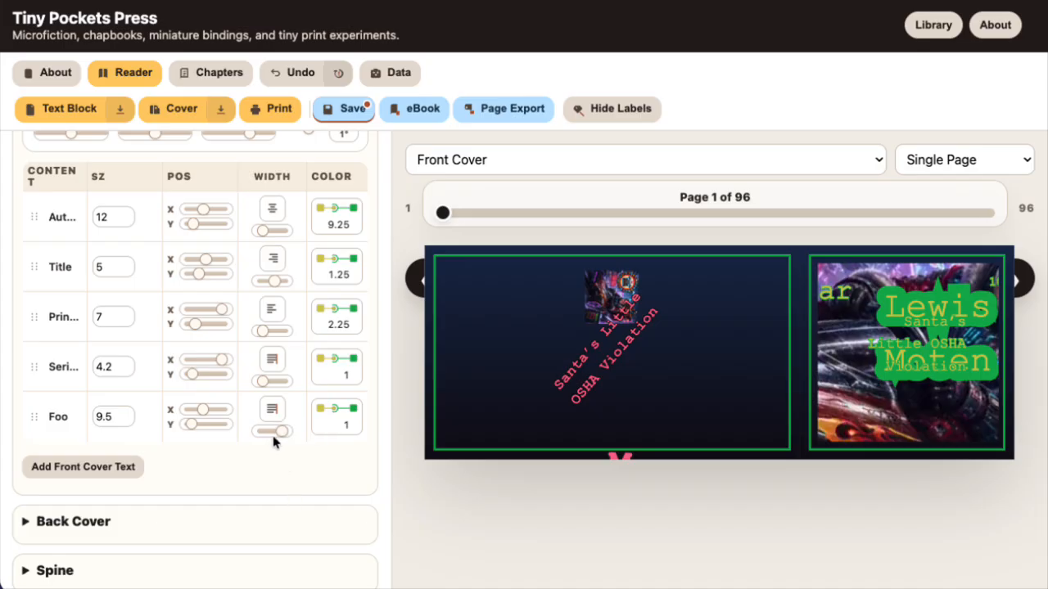
left_click_drag(278, 434, 274, 435)
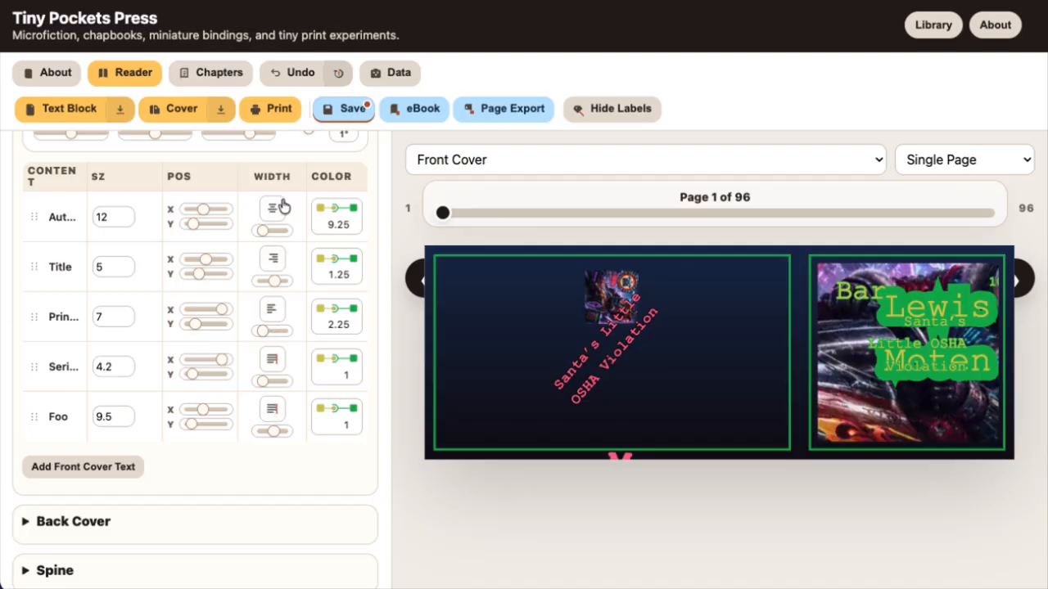
left_click(273, 414)
left_click(274, 414)
Try zoom levels of 212% and 192% on the front cover image and settle on 285%
scroll(282, 459, "up", 3)
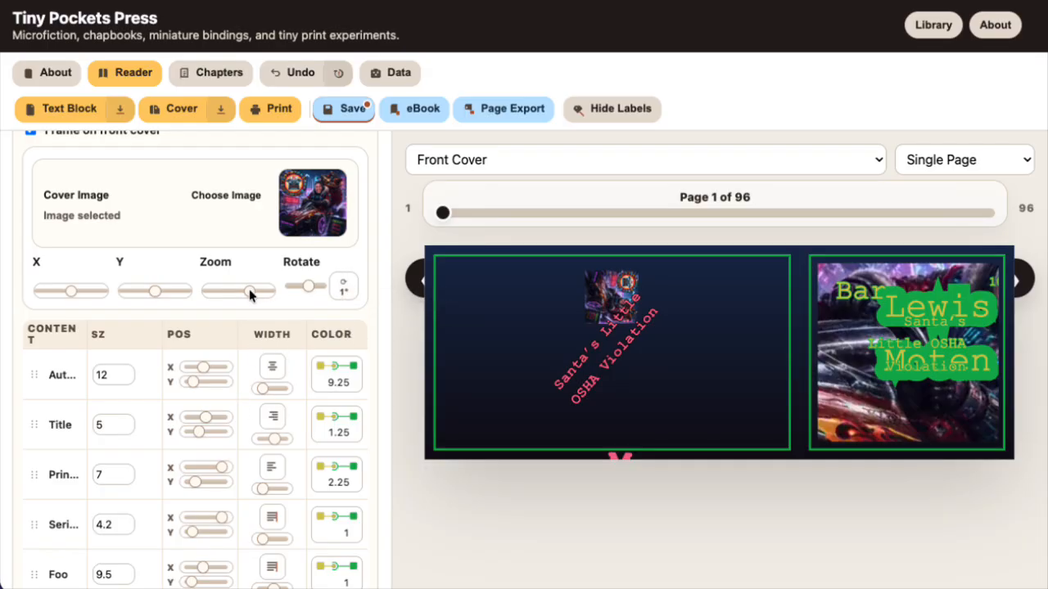
left_click_drag(249, 294, 236, 296)
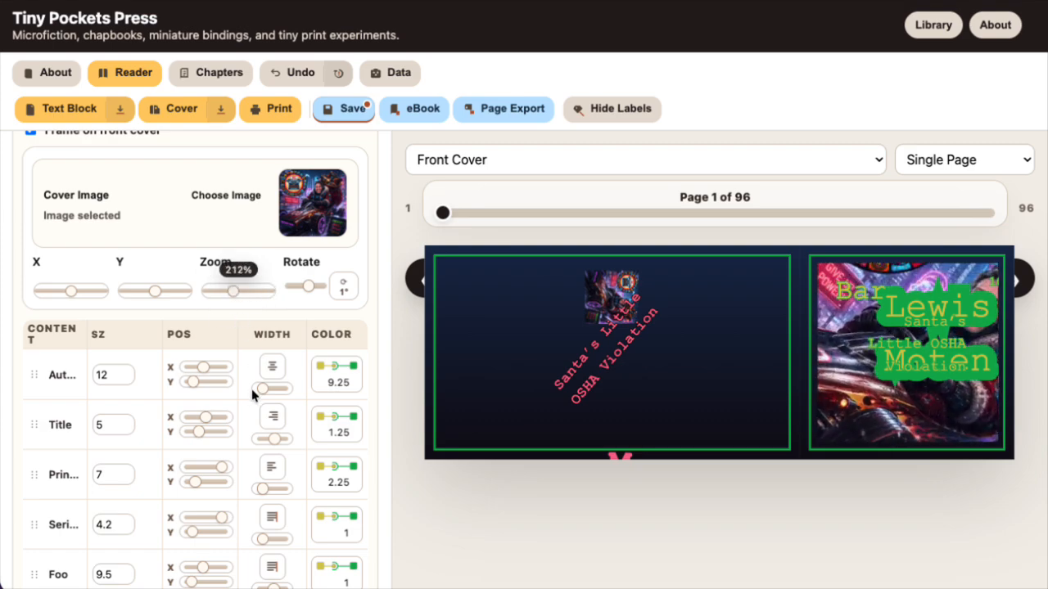
scroll(279, 360, "up", 2)
scroll(314, 334, "down", 2)
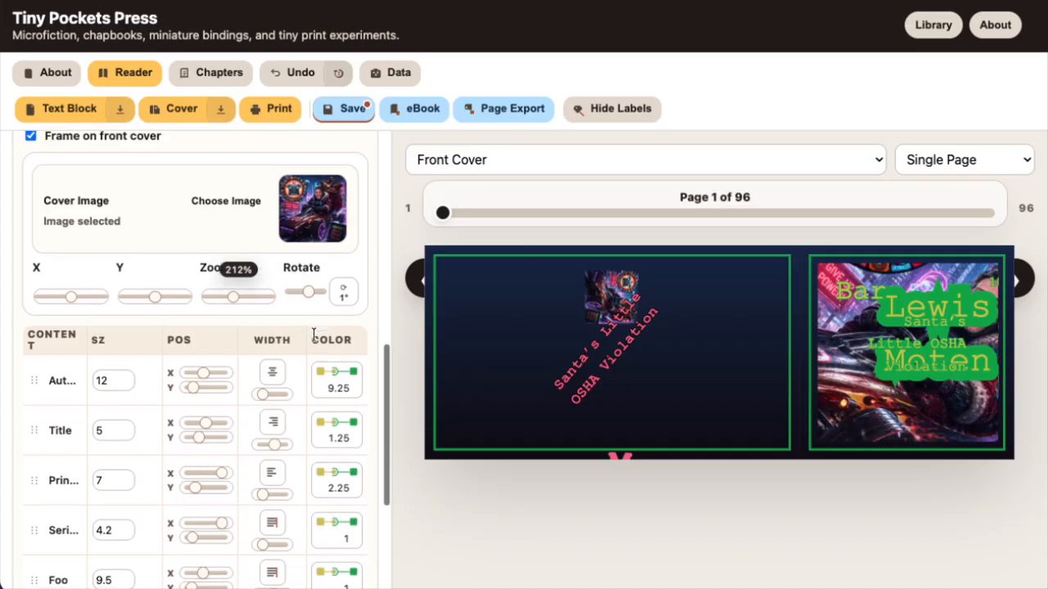
scroll(259, 318, "down", 1)
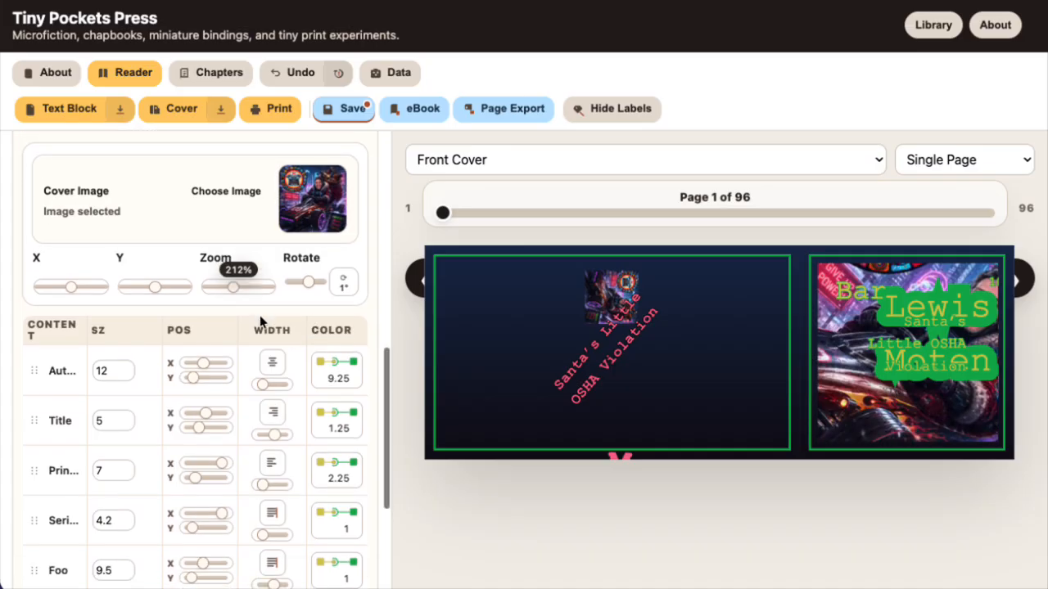
scroll(259, 315, "up", 1)
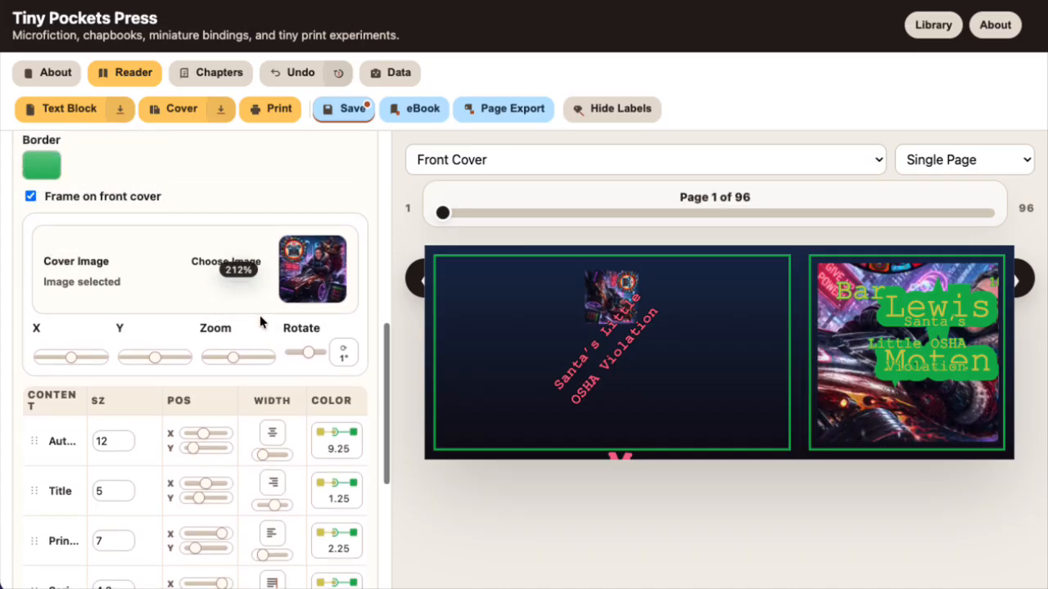
scroll(259, 315, "down", 1)
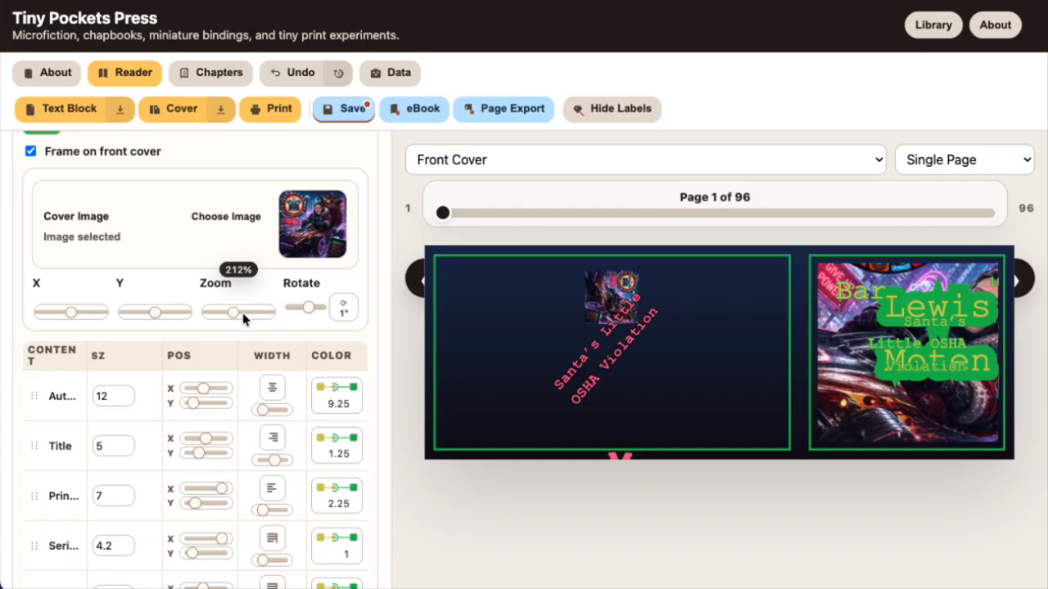
left_click_drag(234, 313, 230, 344)
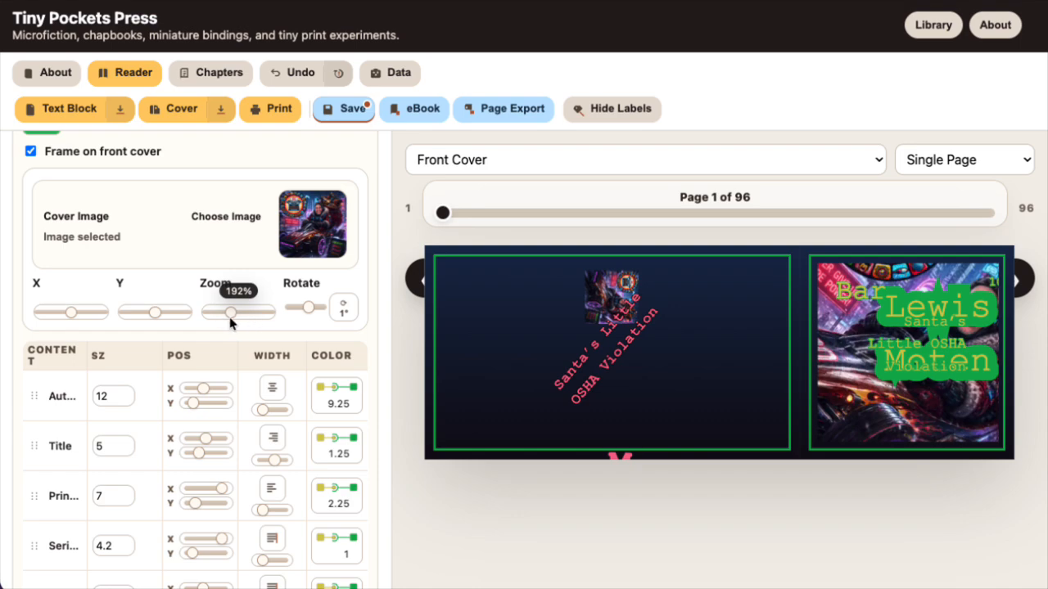
mouse_move(230, 319)
left_mouse_down()
mouse_move(190, 316)
mouse_move(265, 316)
mouse_move(218, 320)
mouse_move(241, 316)
left_mouse_up()
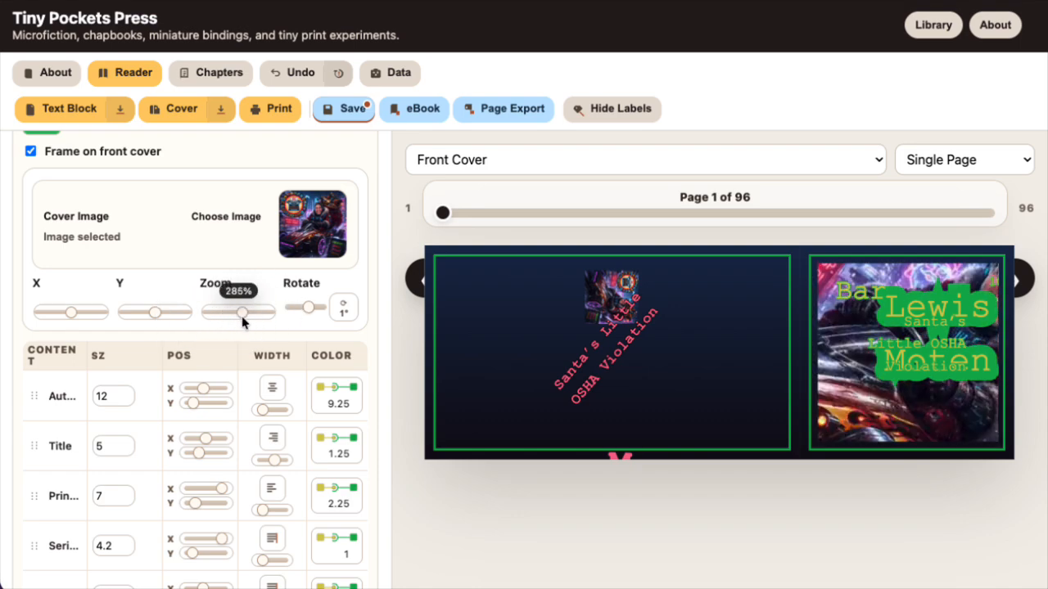
Change the Author text's fill color on the front cover to the light blue #31bee7
left_click(321, 392)
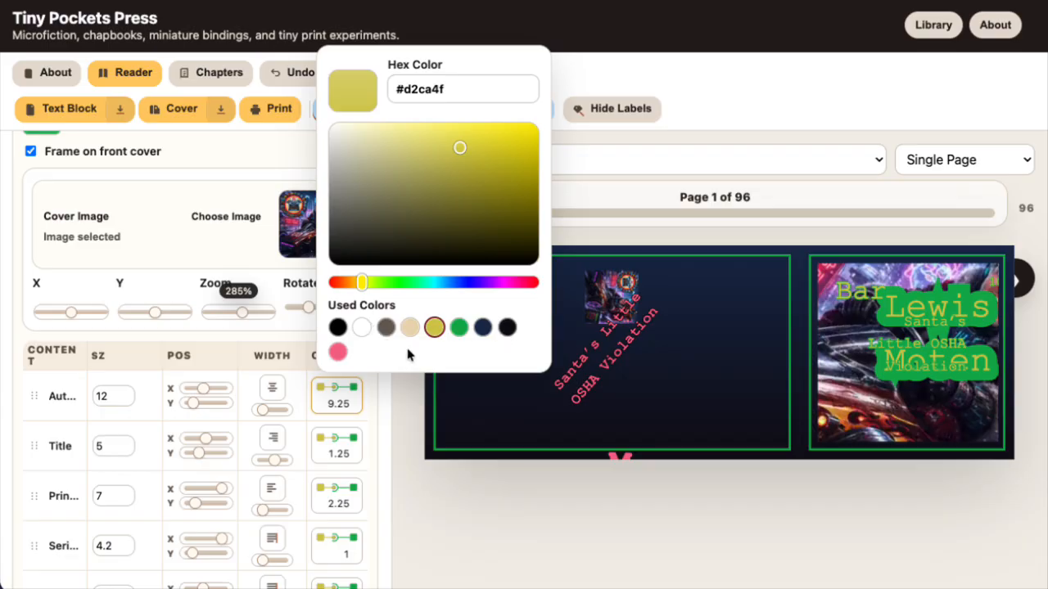
left_click_drag(445, 219, 402, 192)
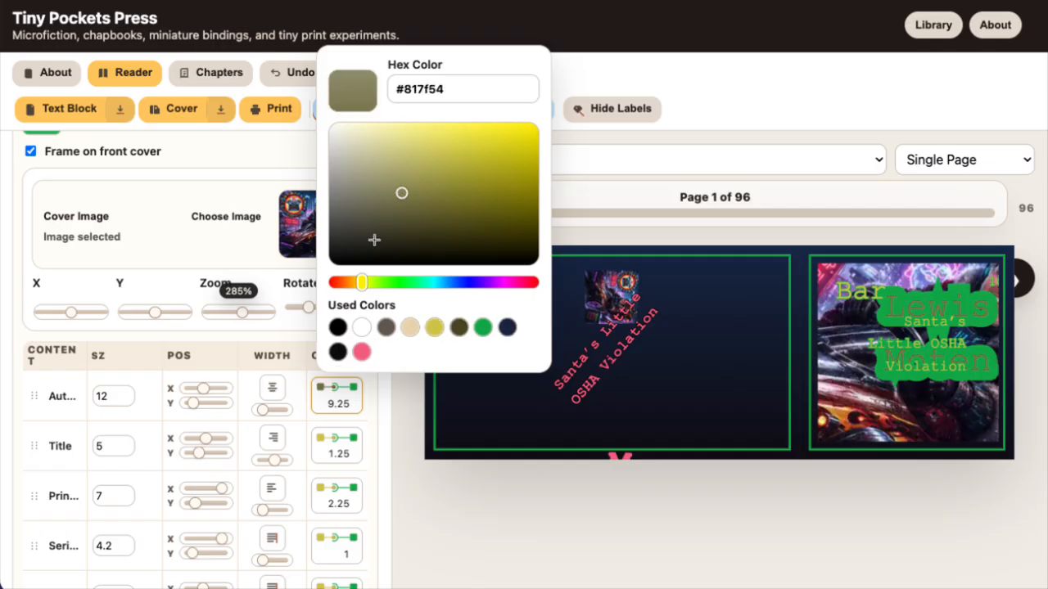
triple_click(411, 80)
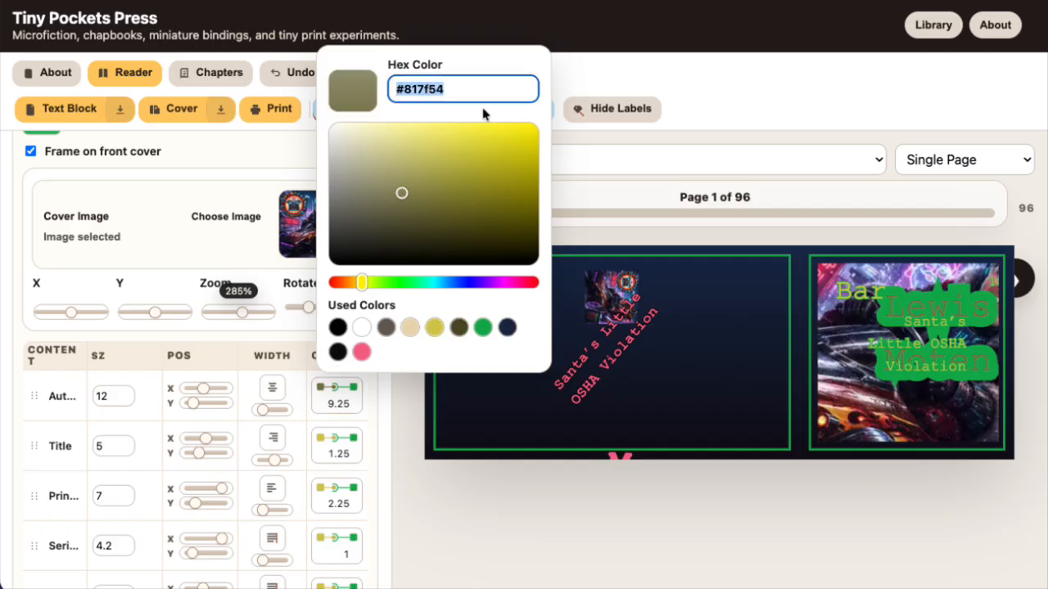
left_click(442, 282)
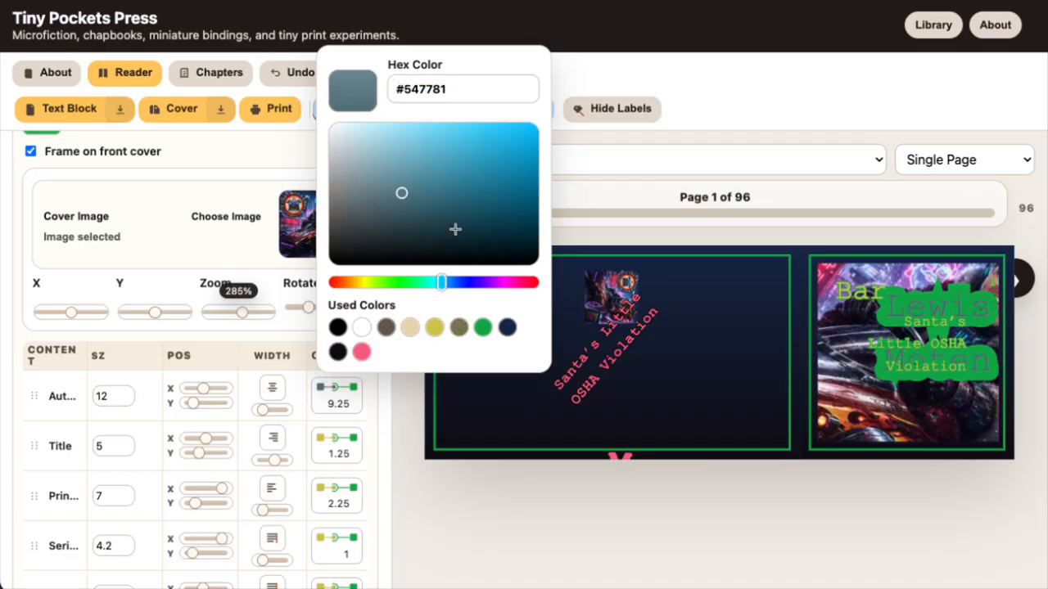
left_click(445, 202)
left_click(494, 136)
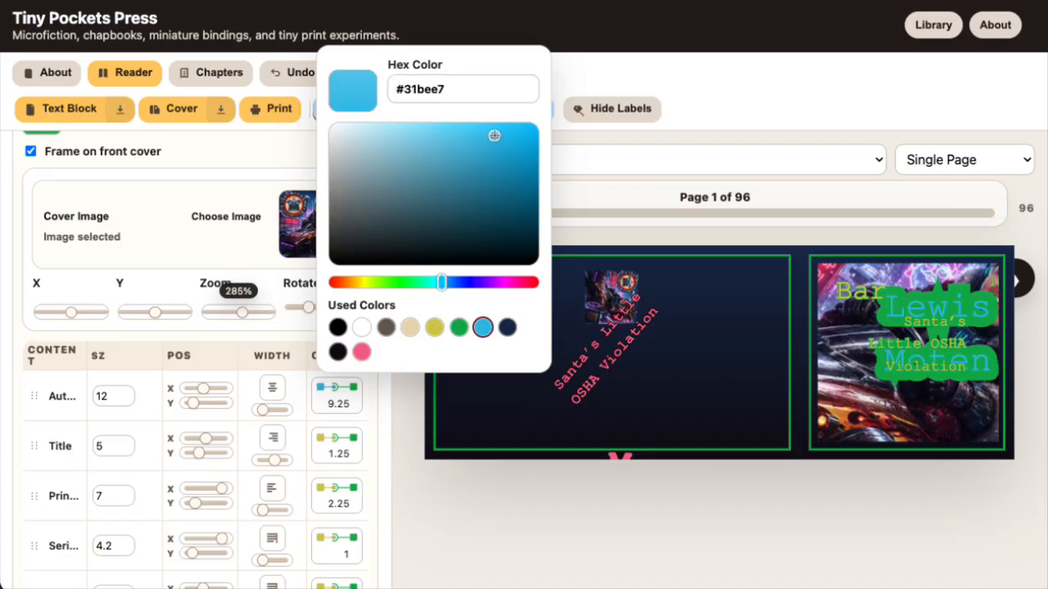
left_click(374, 406)
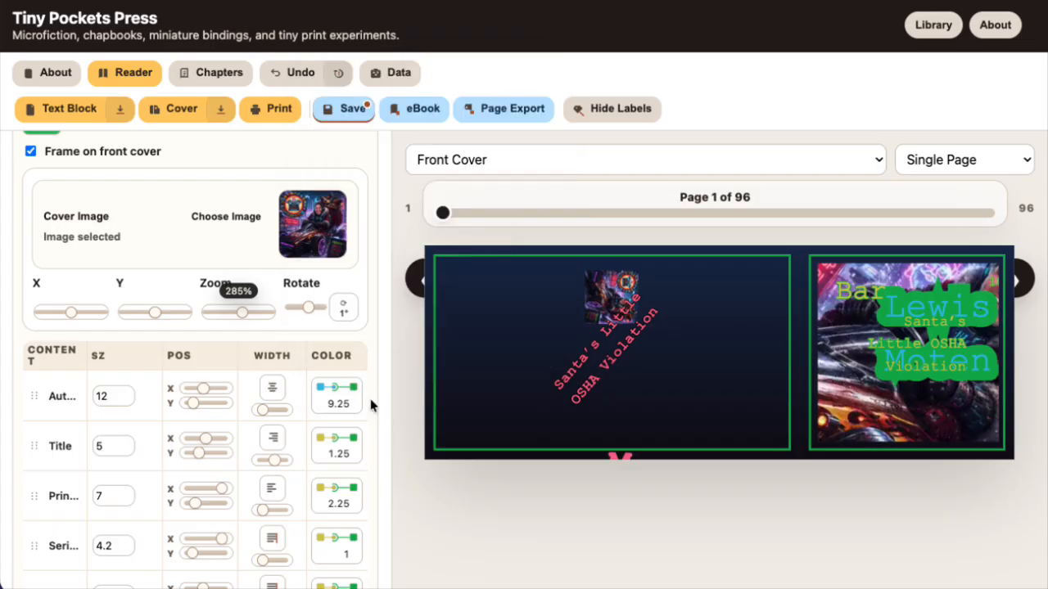
Apply the used color #31bee7 to the fill of the Title and Prin… front cover texts
left_click(320, 446)
left_click(483, 377)
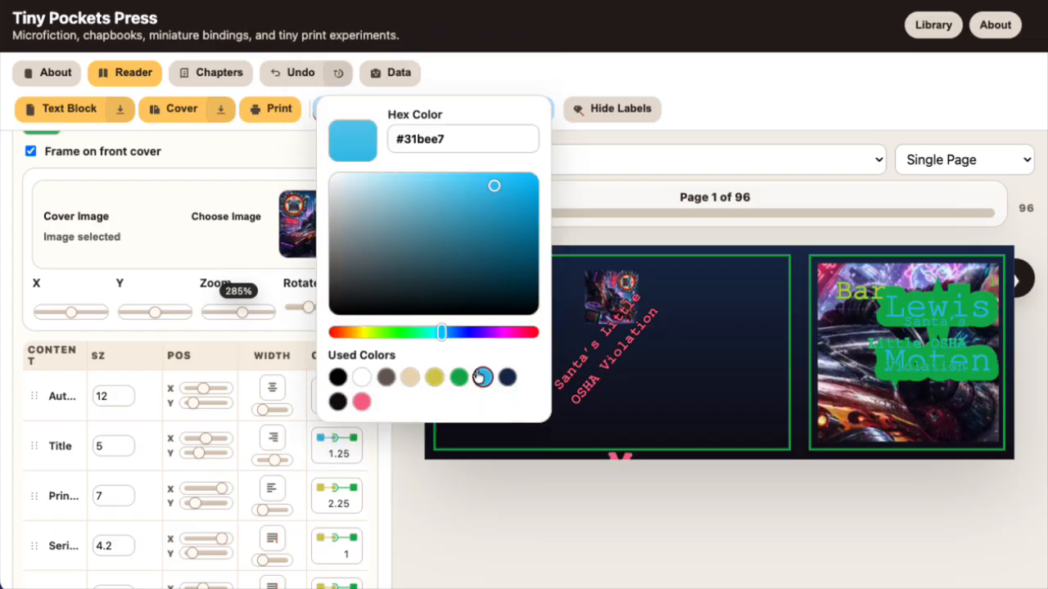
left_click(316, 492)
left_click(316, 493)
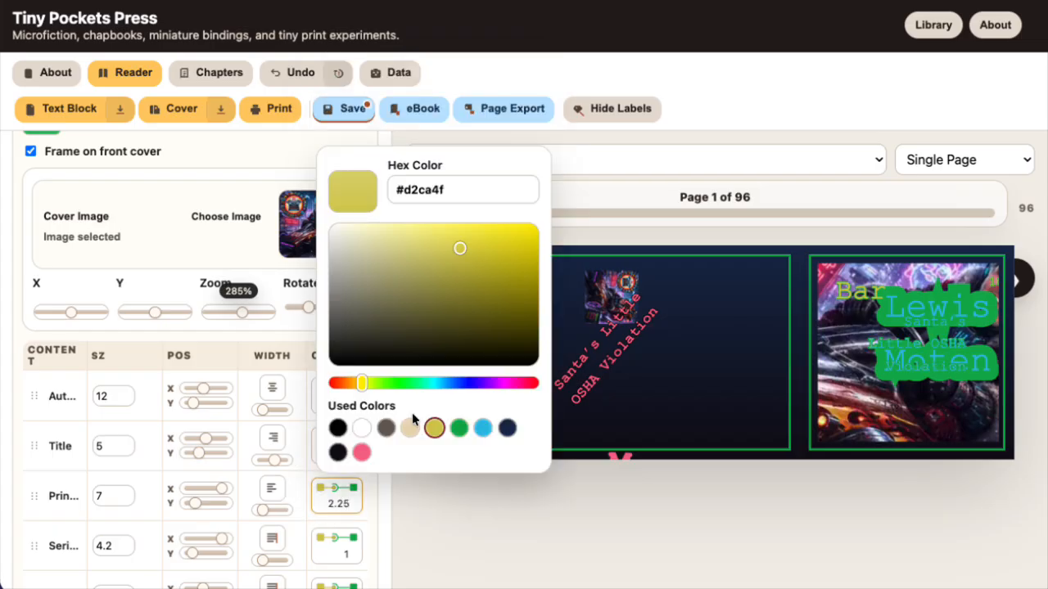
left_click(483, 428)
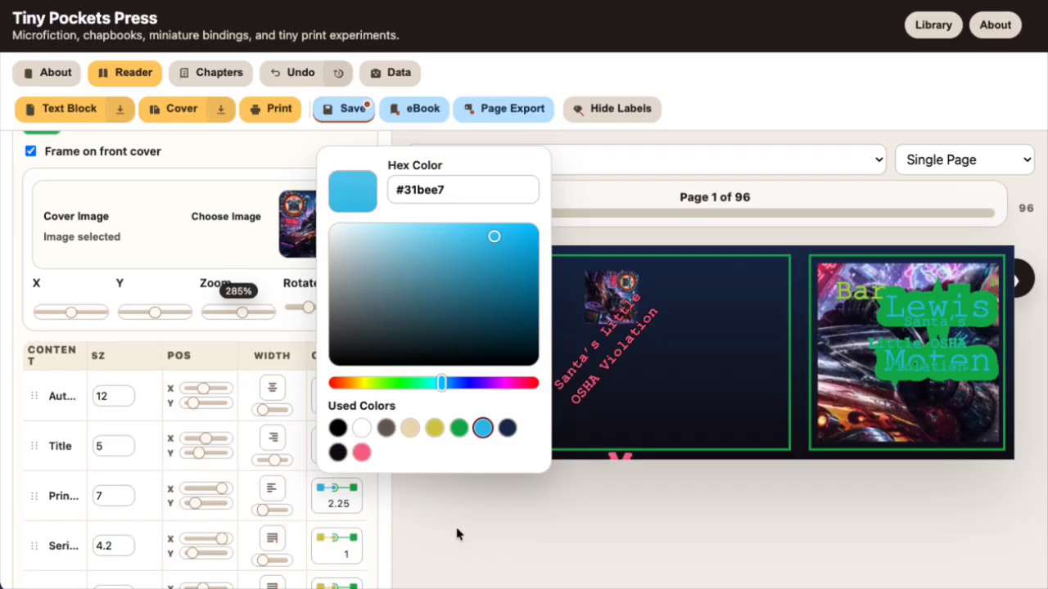
left_click(371, 512)
scroll(371, 507, "down", 1)
scroll(371, 506, "down", 1)
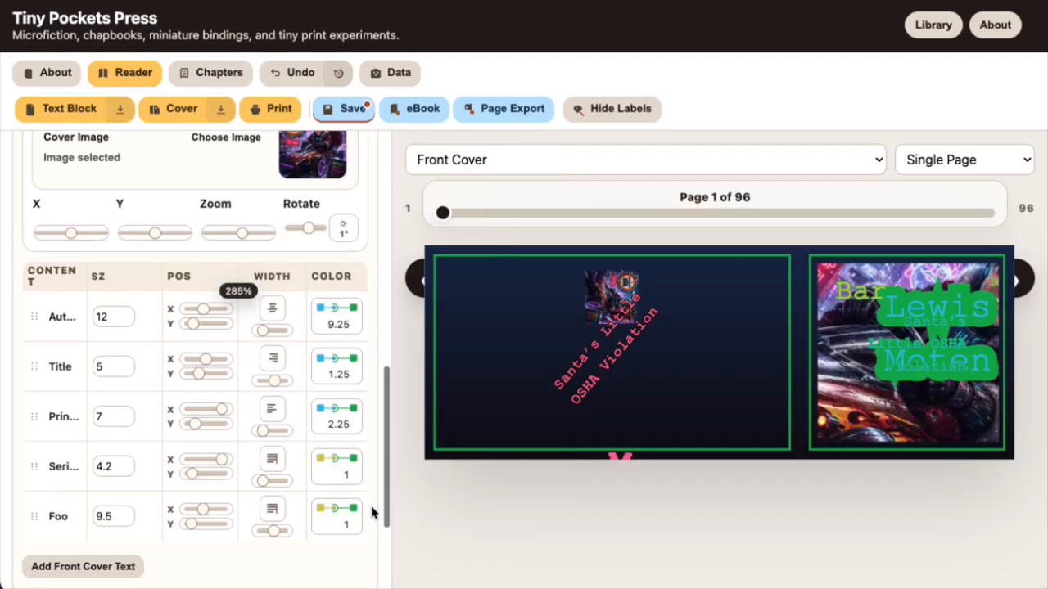
scroll(371, 506, "down", 4)
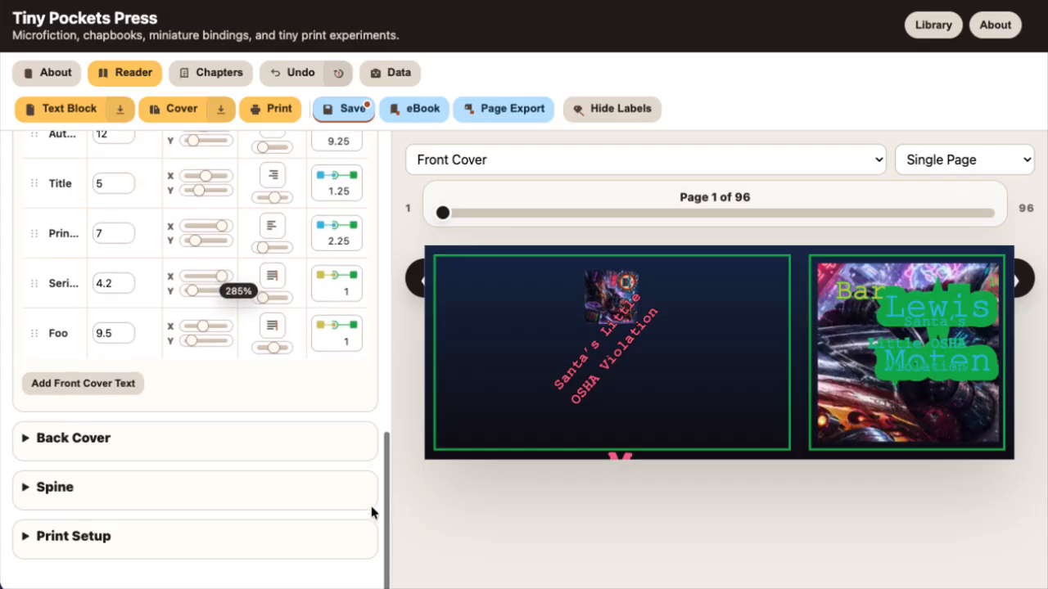
scroll(371, 512, "up", 5)
scroll(371, 512, "up", 4)
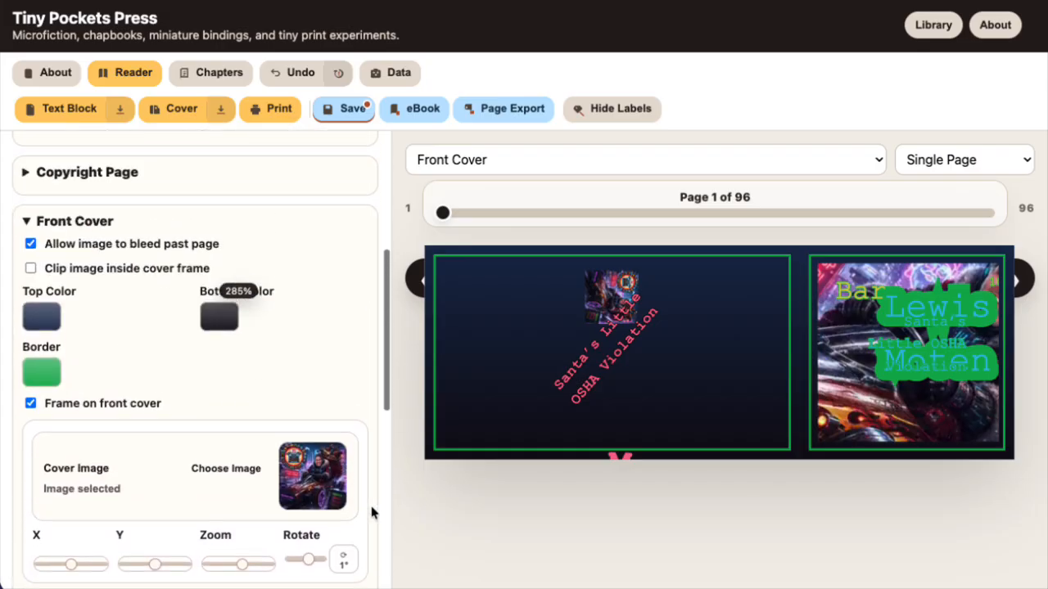